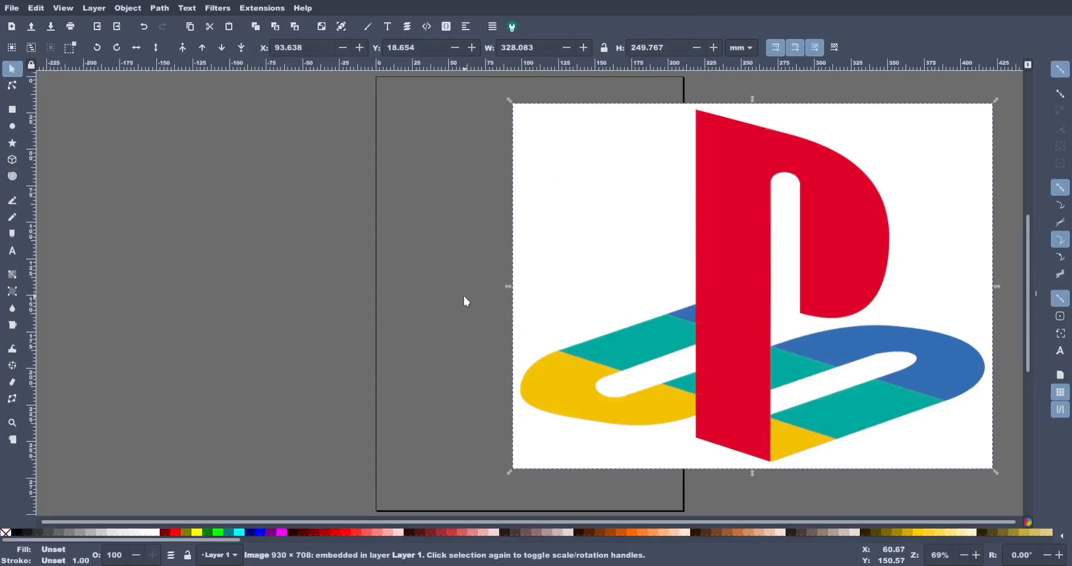
- Move the logo image to about X -100 mm, Y 21 mm and resize the page to fit it
left_click_drag(813, 242, 514, 247)
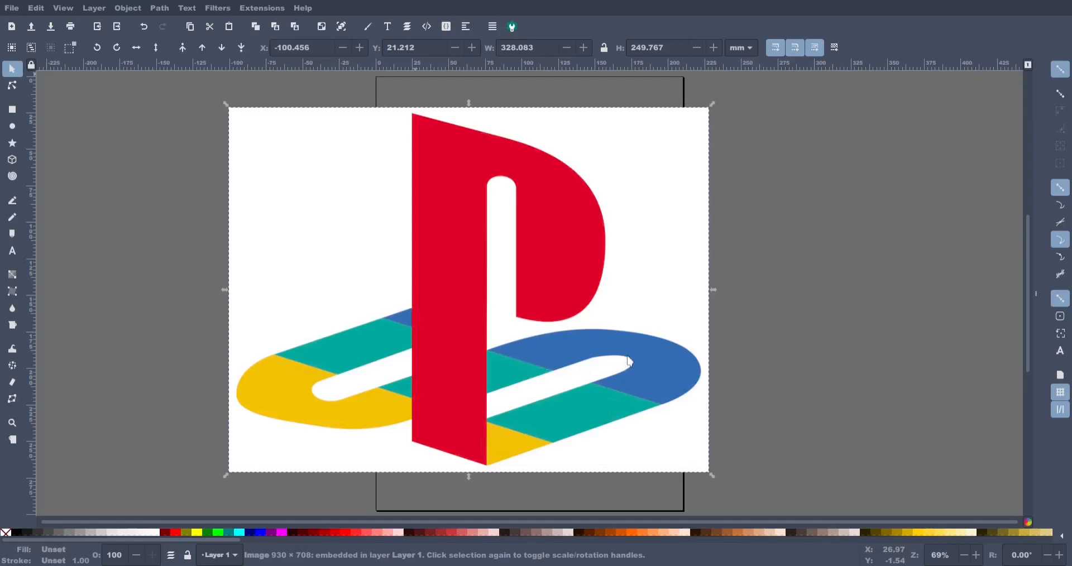
key("ctrl+shift+r")
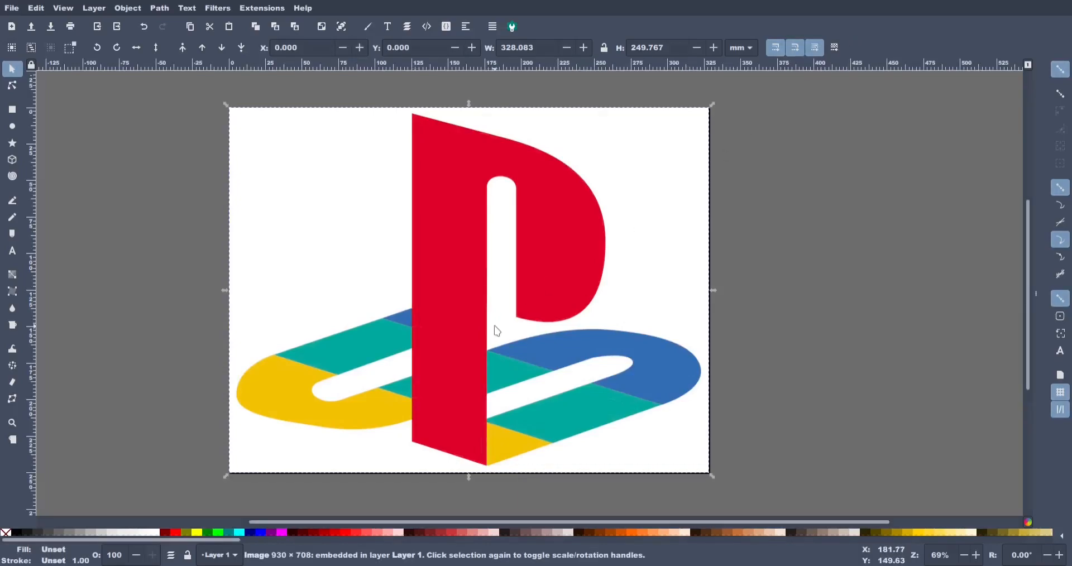
scroll(498, 331, "up", 2)
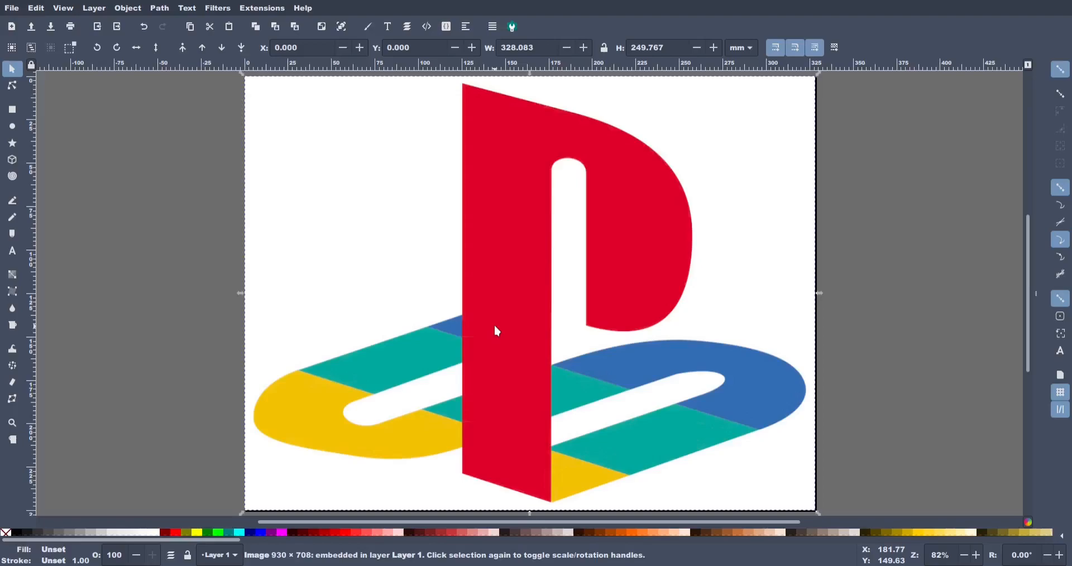
- Lock Layer 1 with the reference logo and add a new layer named Layer 2 above it for tracing
key("shift+ctrl+e")
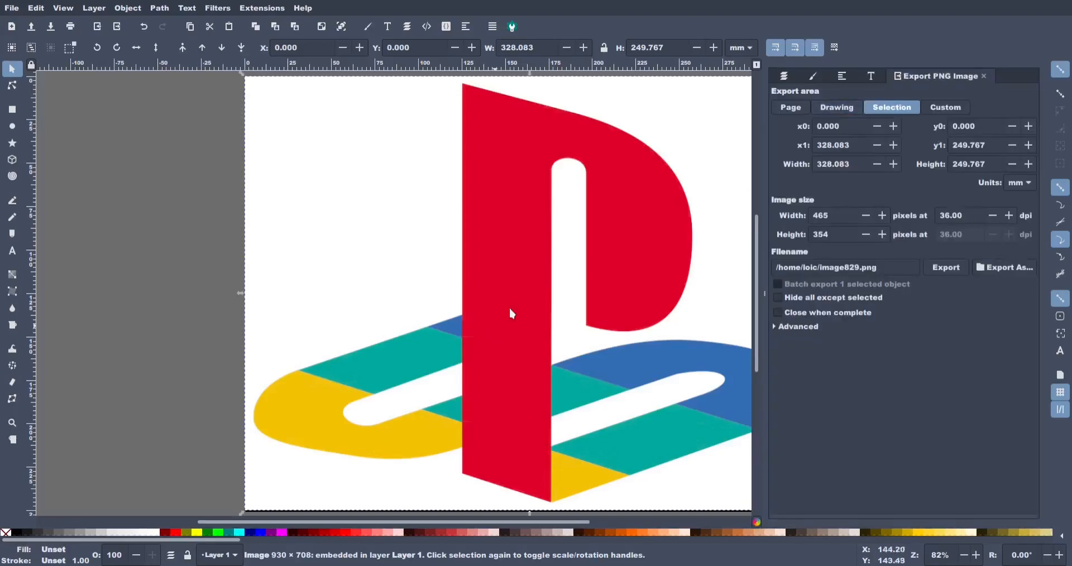
left_click(786, 79)
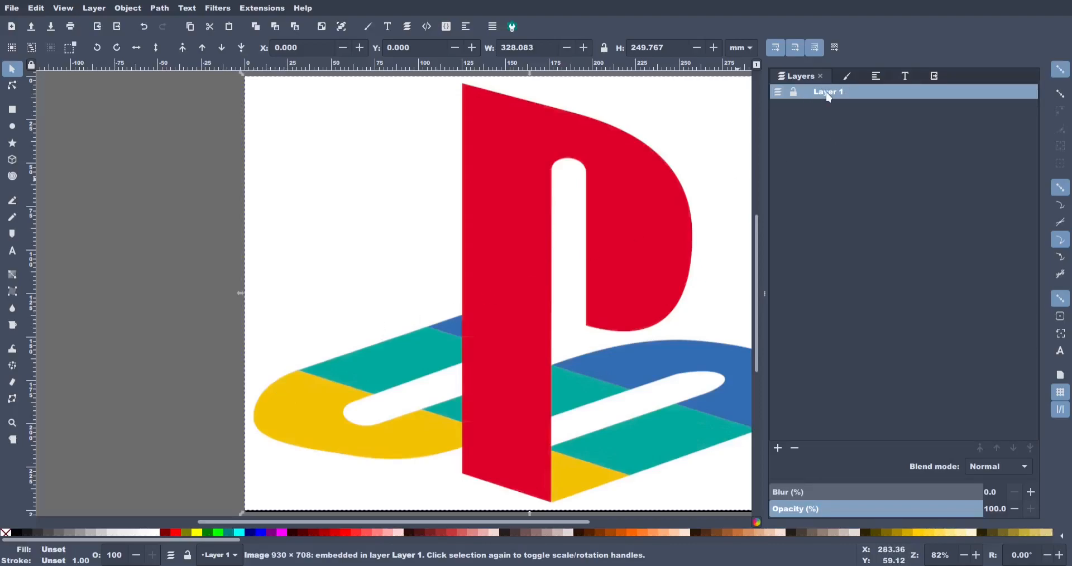
left_click(367, 286)
left_click(794, 93)
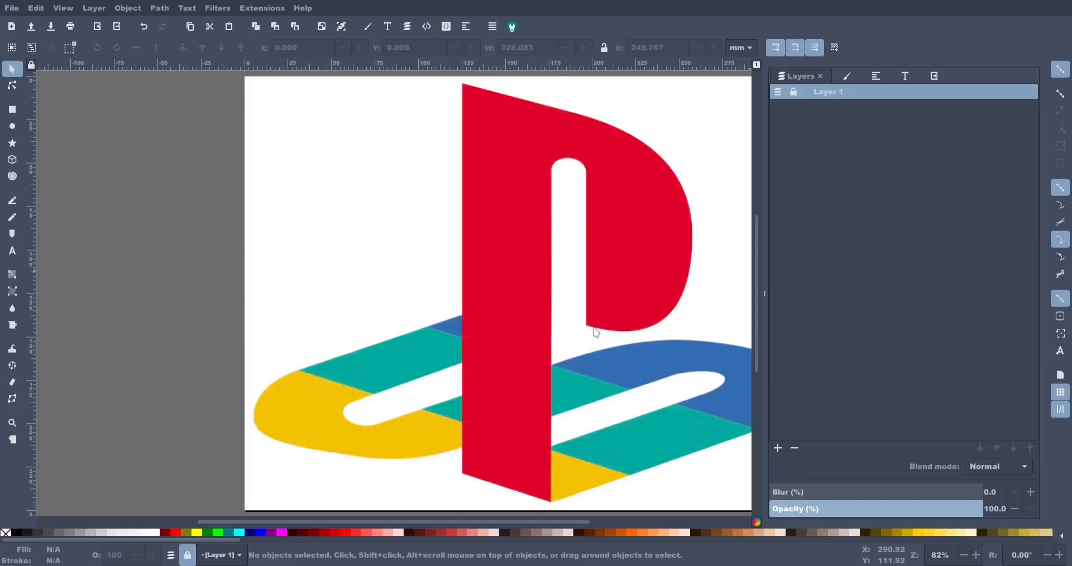
key("ctrl+shift+n")
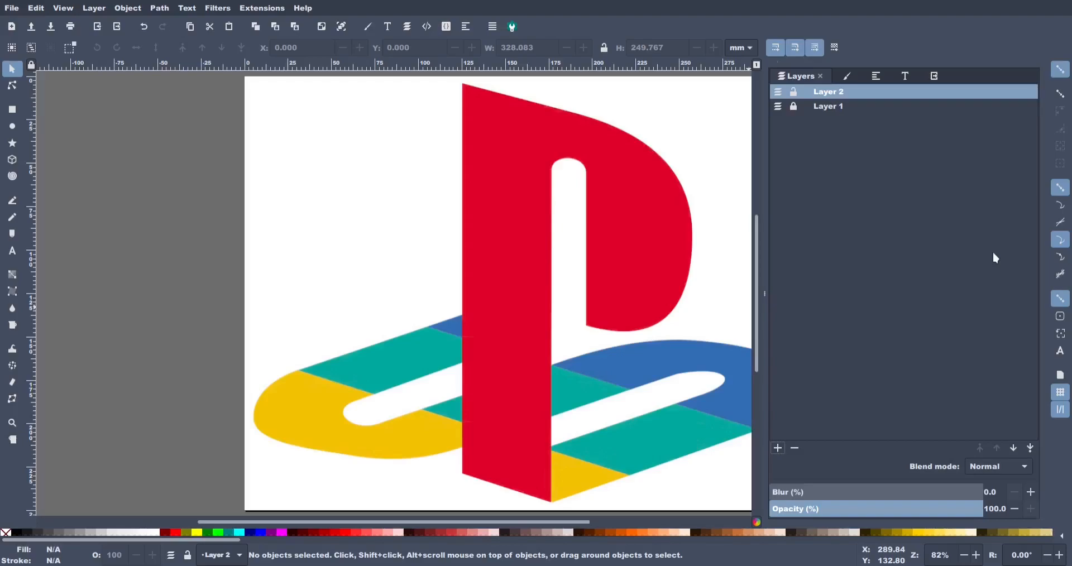
key("F12")
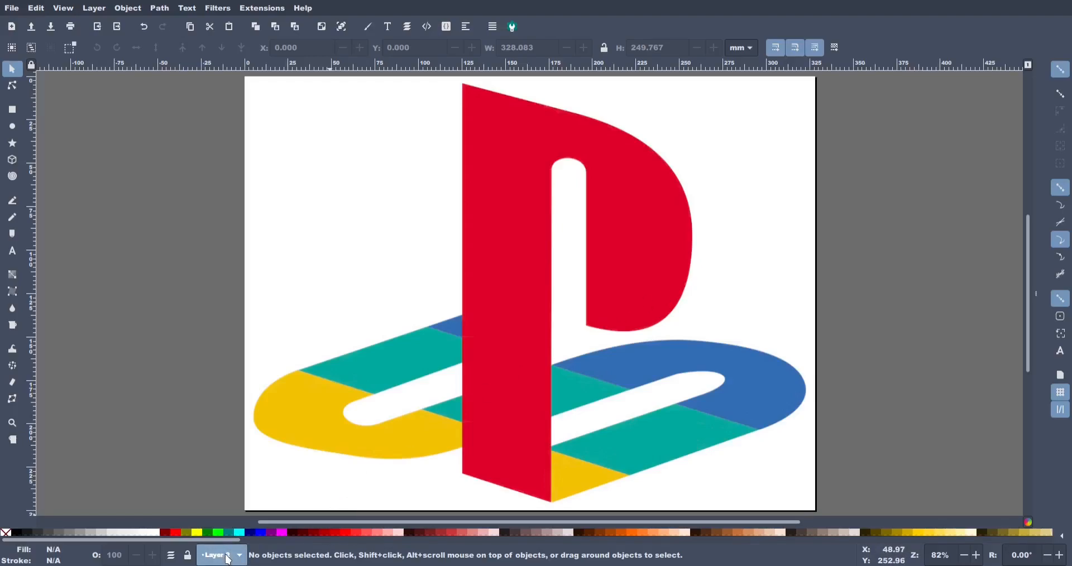
- Trace the red P with the Bezier pen as a closed straight-segment path of eight nodes, including the inner slot
left_click(12, 202)
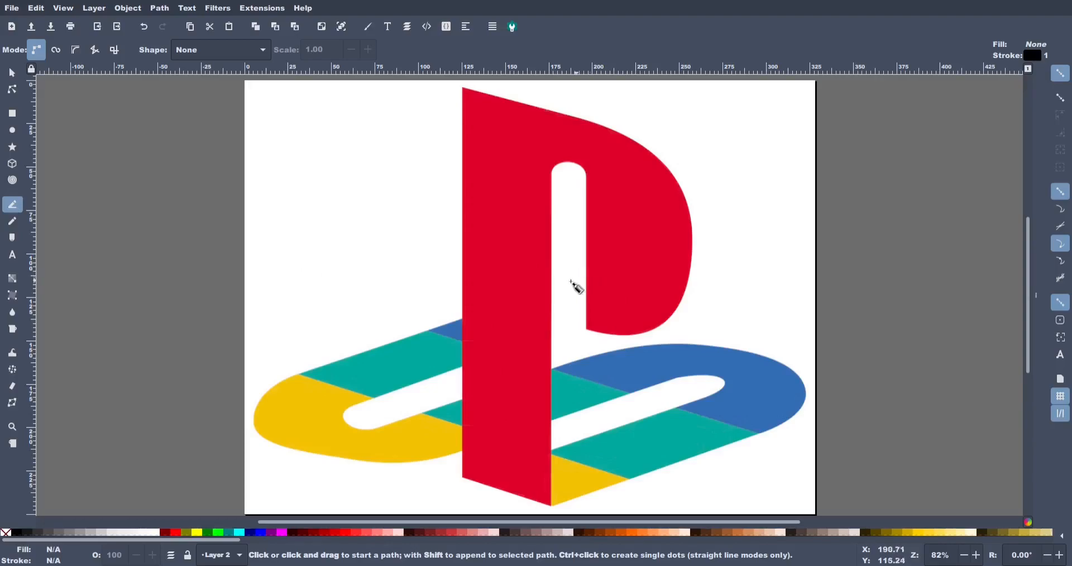
left_click(463, 479)
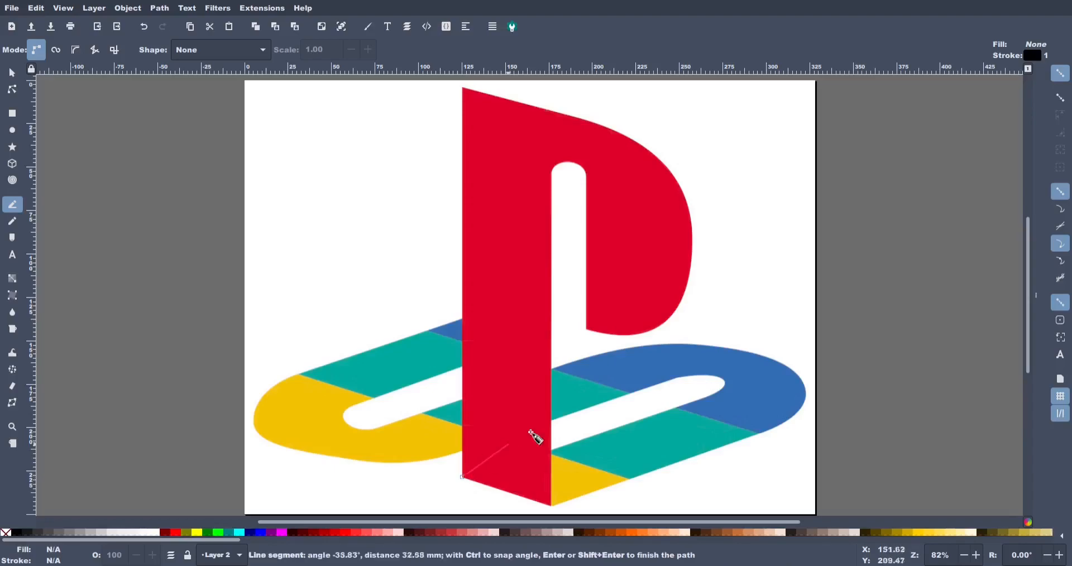
scroll(439, 352, "up", 5)
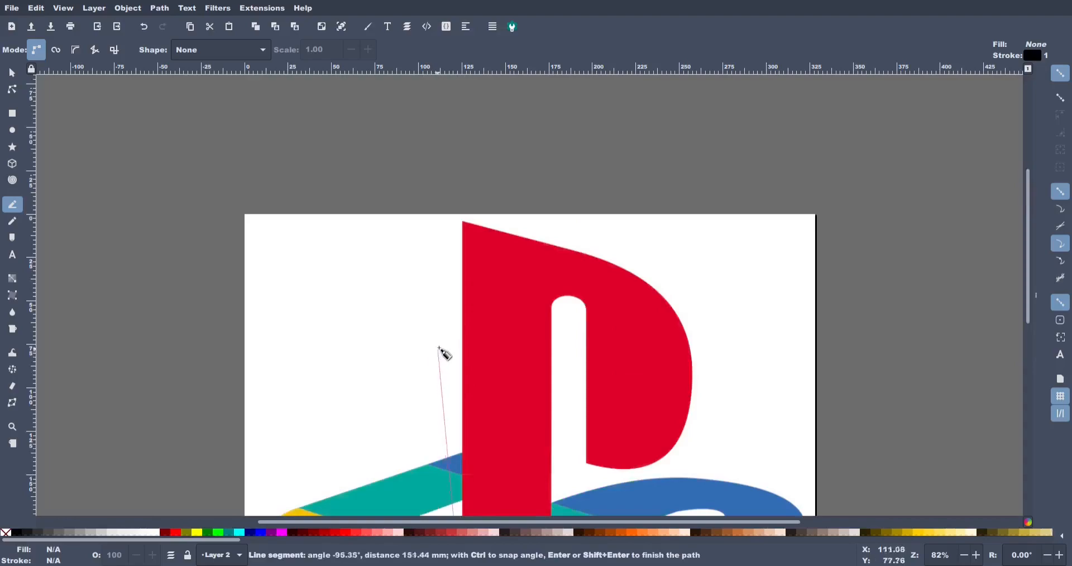
left_click(463, 222)
left_click(645, 280)
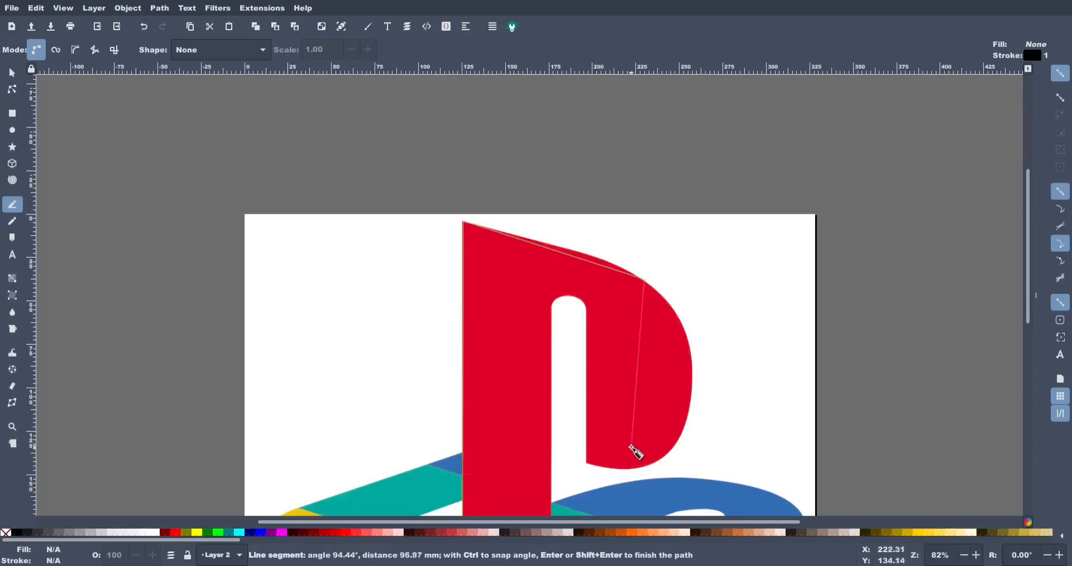
left_click(658, 462)
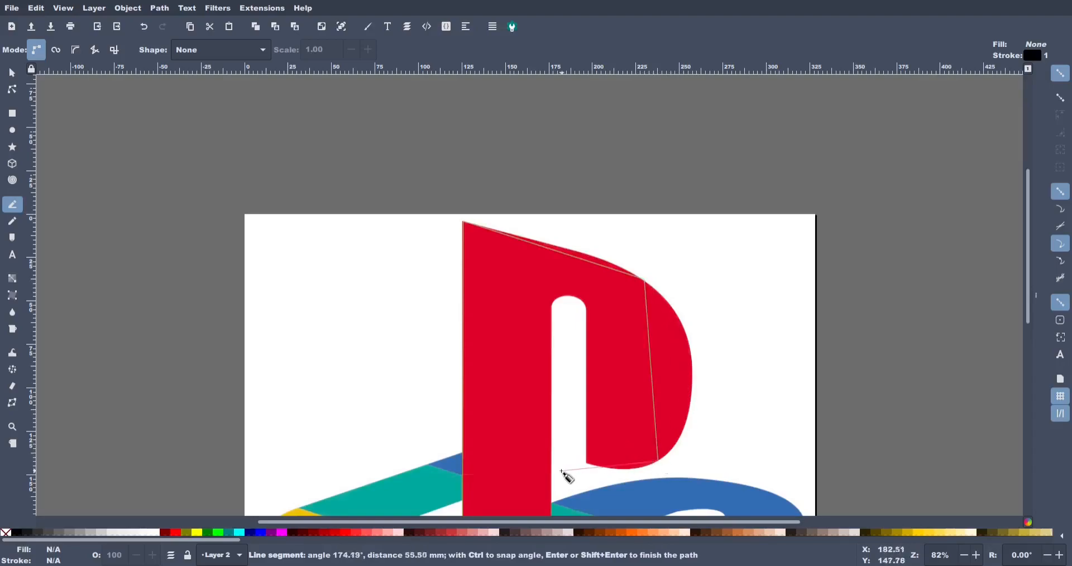
left_click(588, 463)
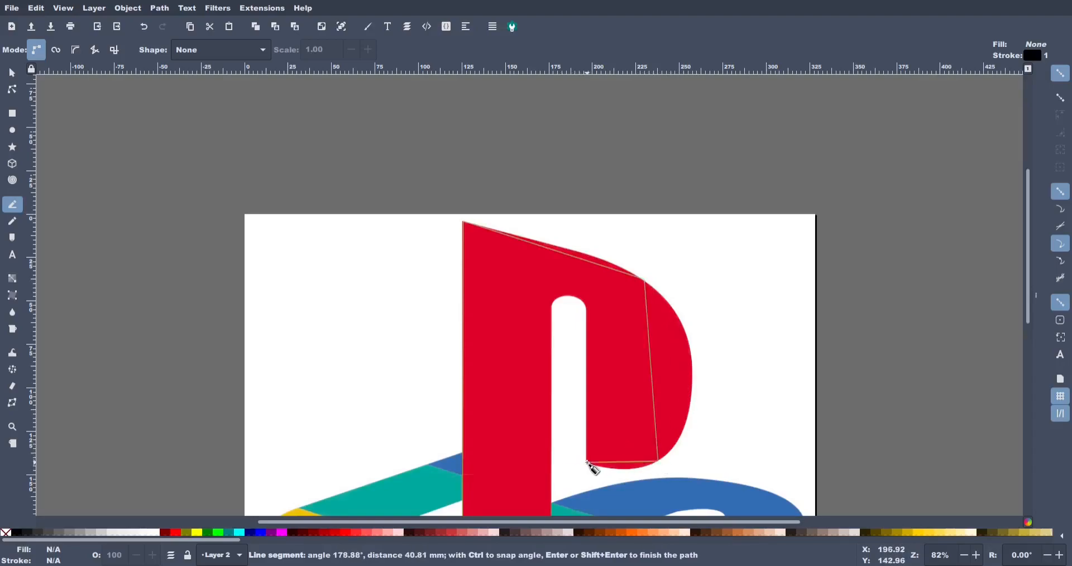
left_click(587, 316)
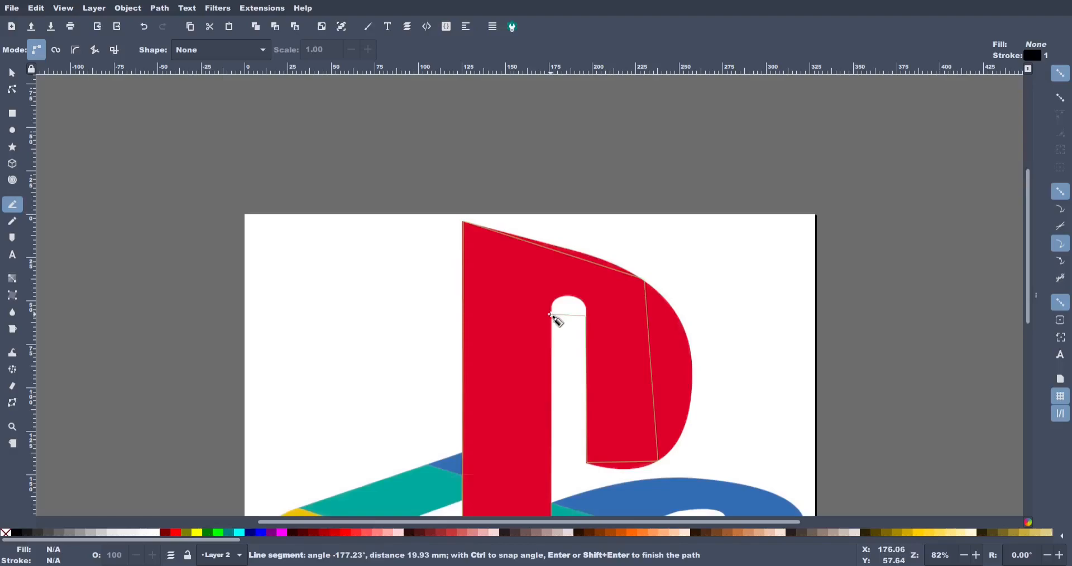
left_click(551, 316)
scroll(553, 318, "down", 10)
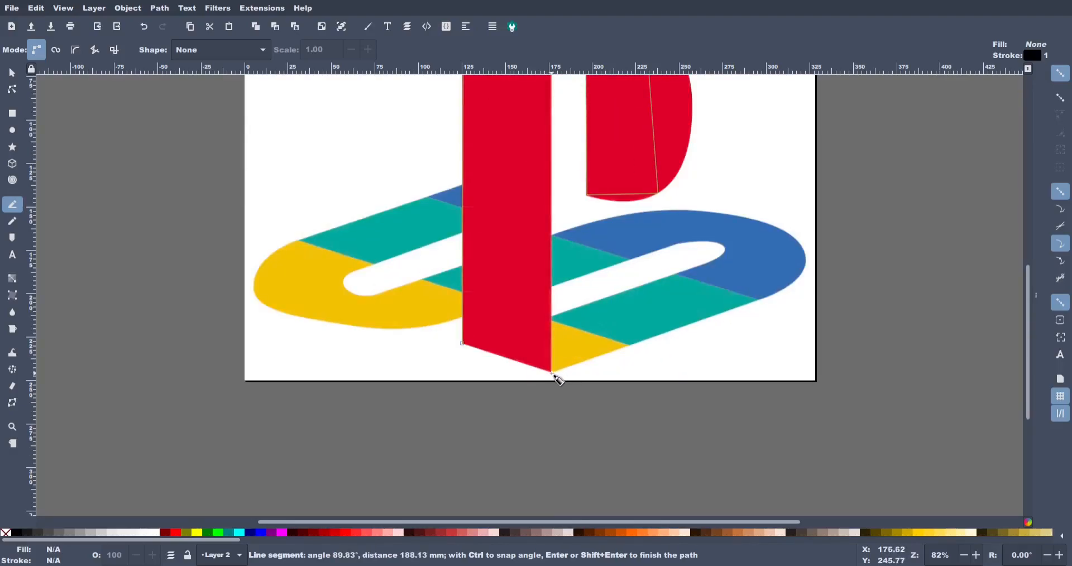
left_click(552, 373)
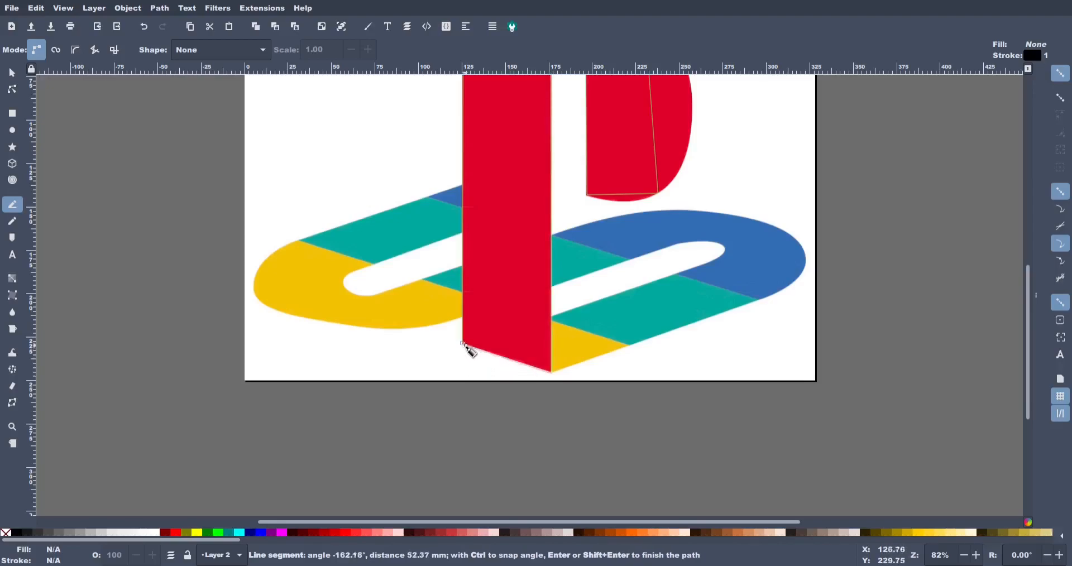
left_click(462, 343)
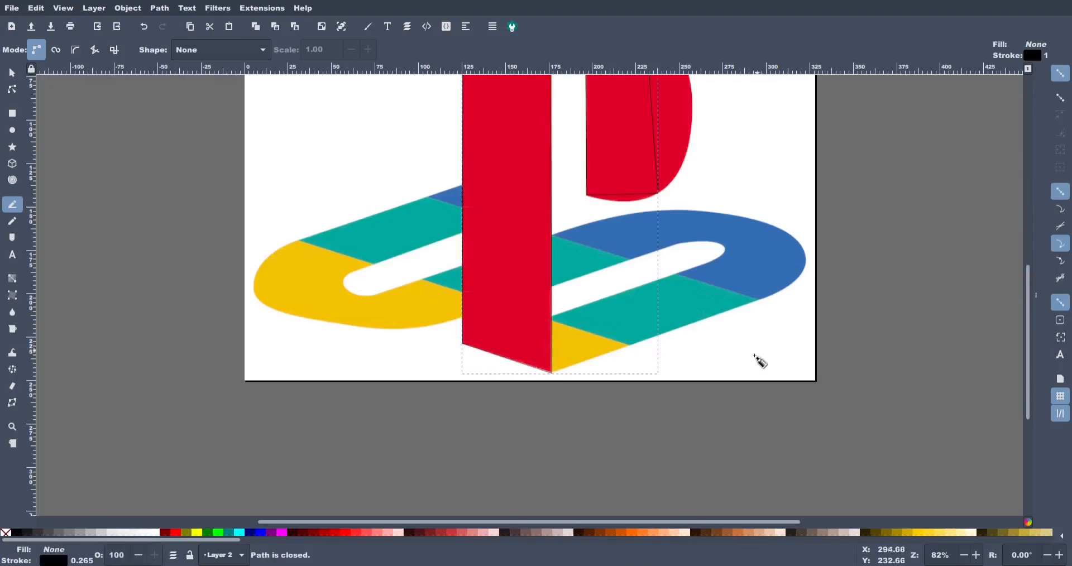
- Bend the path's sloping upper segment and its outer right segment outwards to follow the red P's edge
scroll(674, 396, "up", 7)
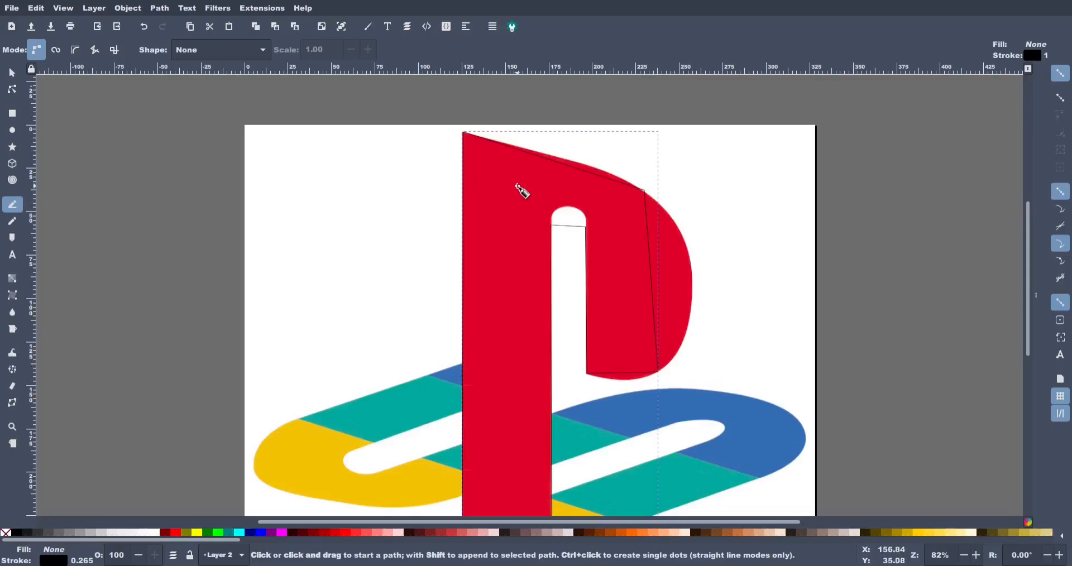
key("n")
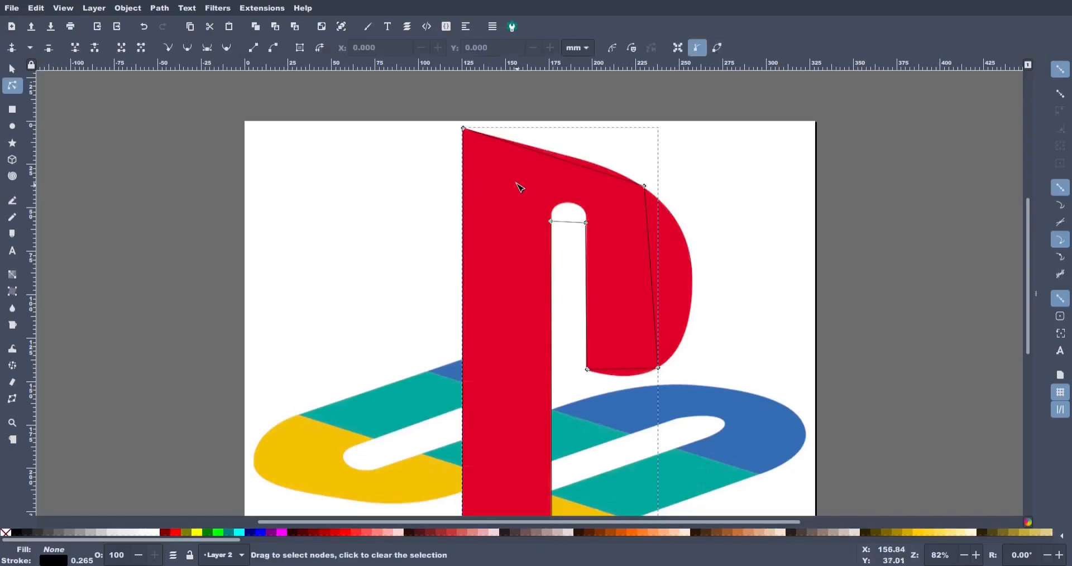
scroll(557, 170, "up", 2)
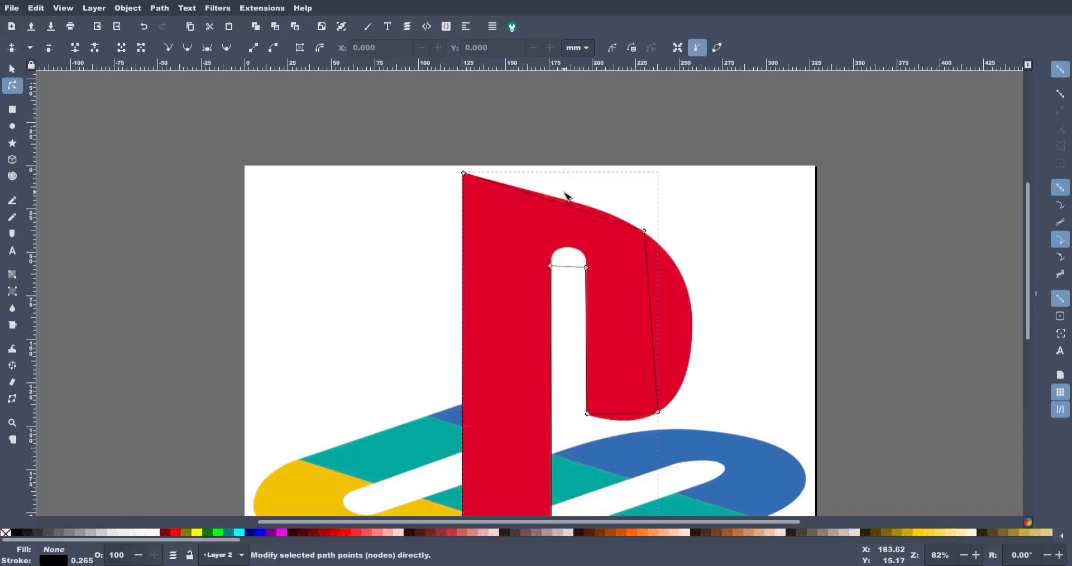
scroll(565, 201, "up", 4)
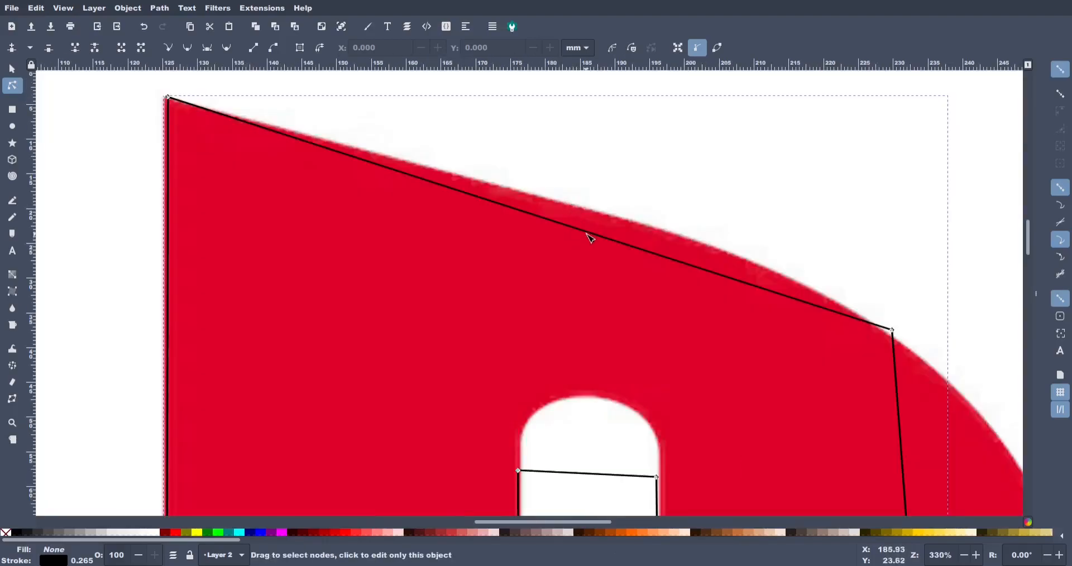
left_click_drag(590, 234, 600, 218)
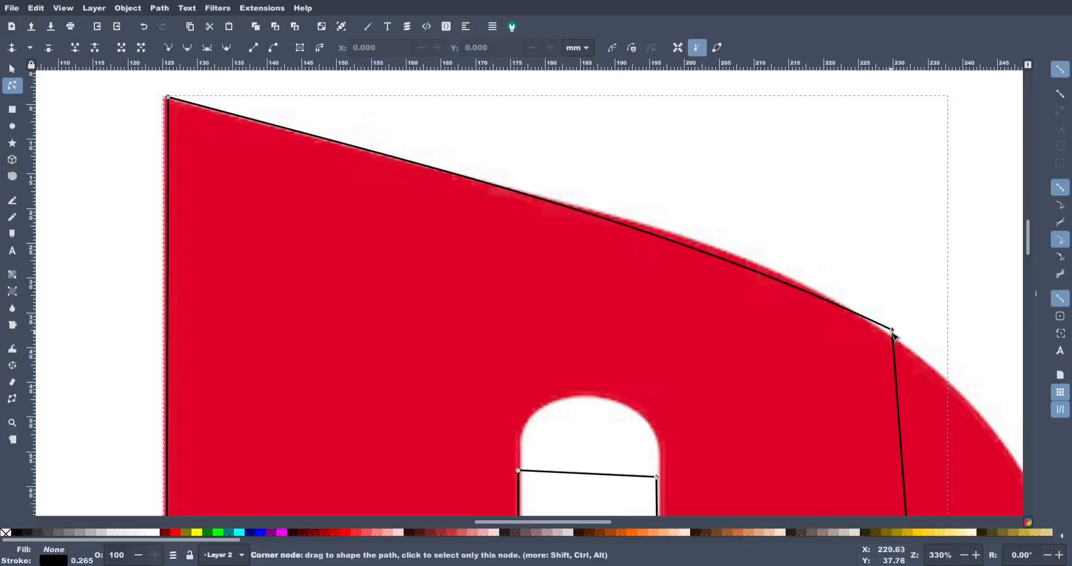
scroll(894, 335, "down", 5)
scroll(703, 270, "down", 2, "ctrl")
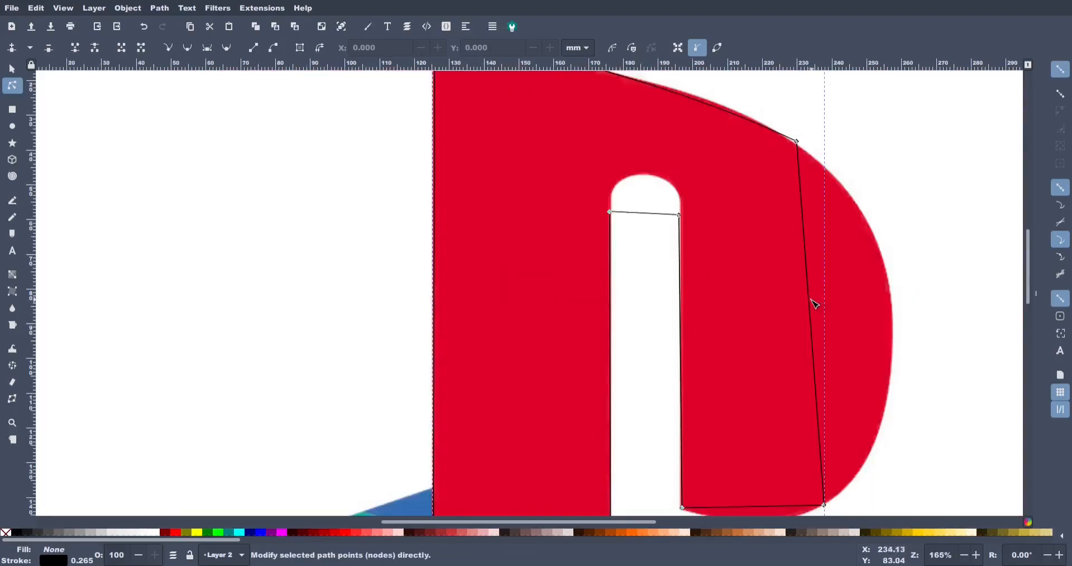
left_click_drag(815, 304, 895, 325)
- Adjust both Bezier handles of the upper segment so the curve follows the P's sloping upper edge
scroll(825, 292, "up", 2)
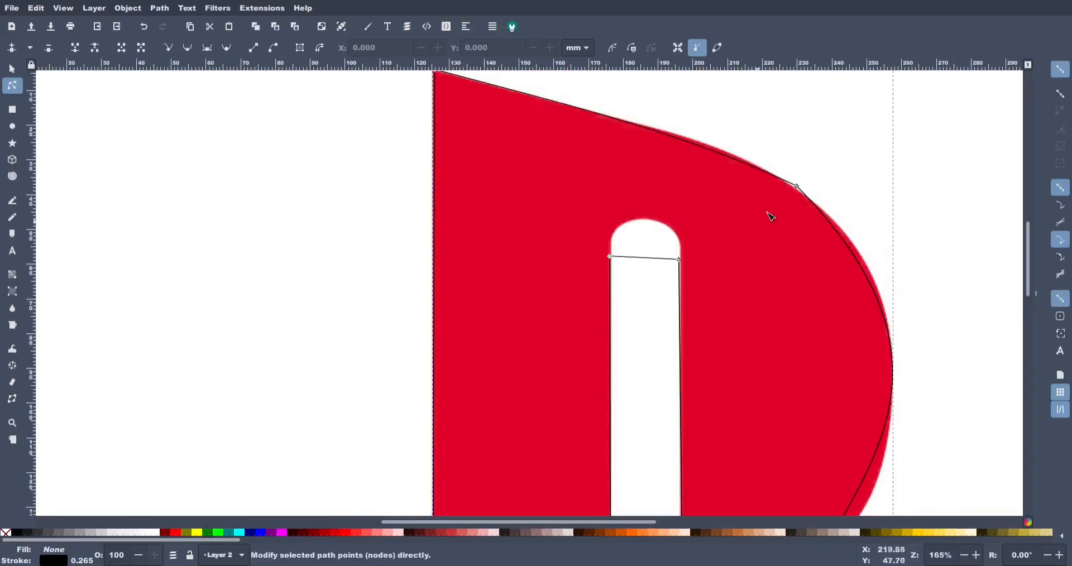
scroll(782, 229, "up", 6)
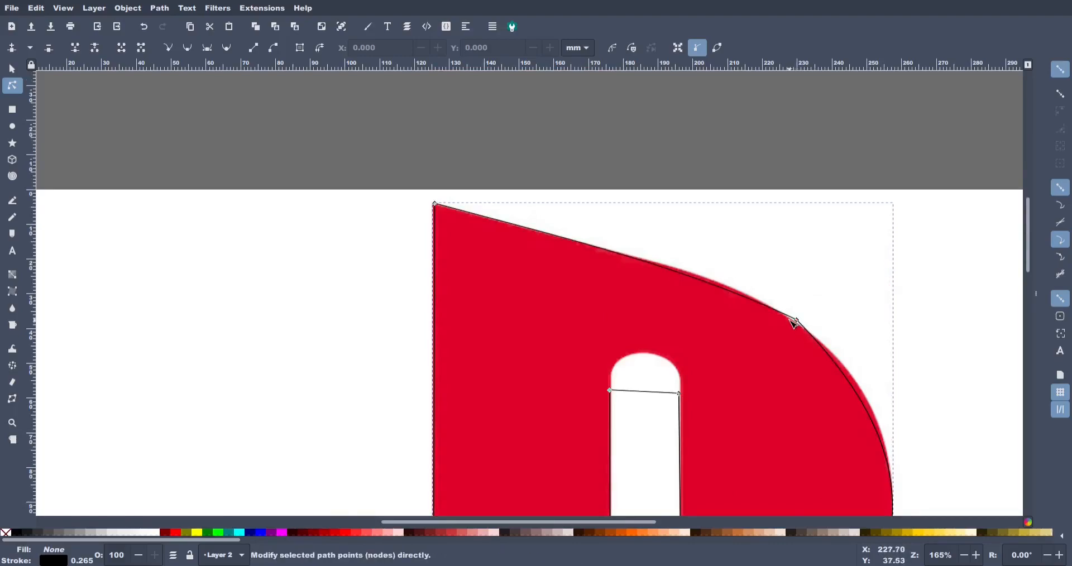
left_click(802, 325)
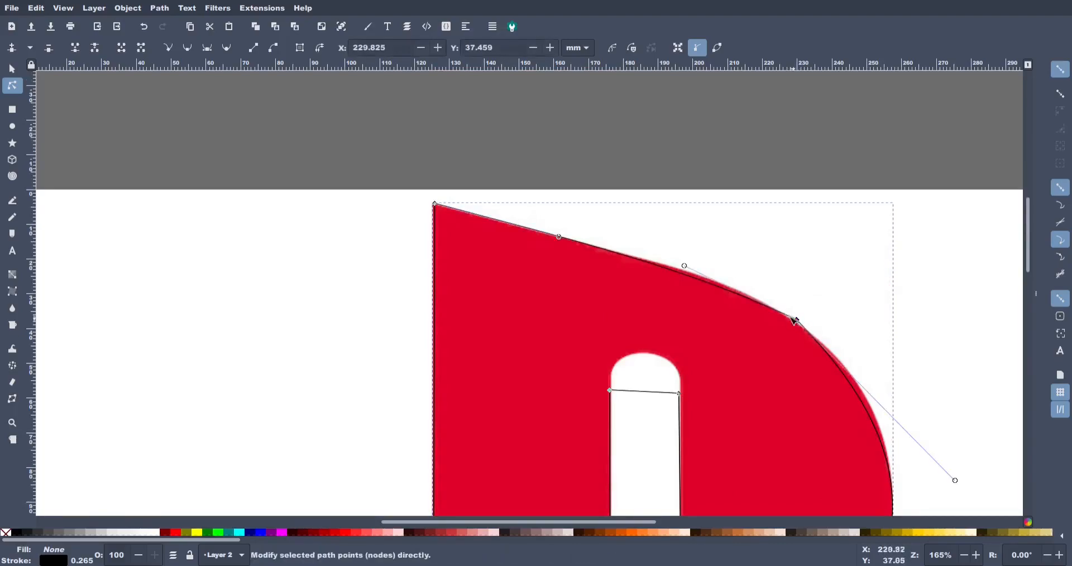
left_click_drag(689, 267, 707, 267)
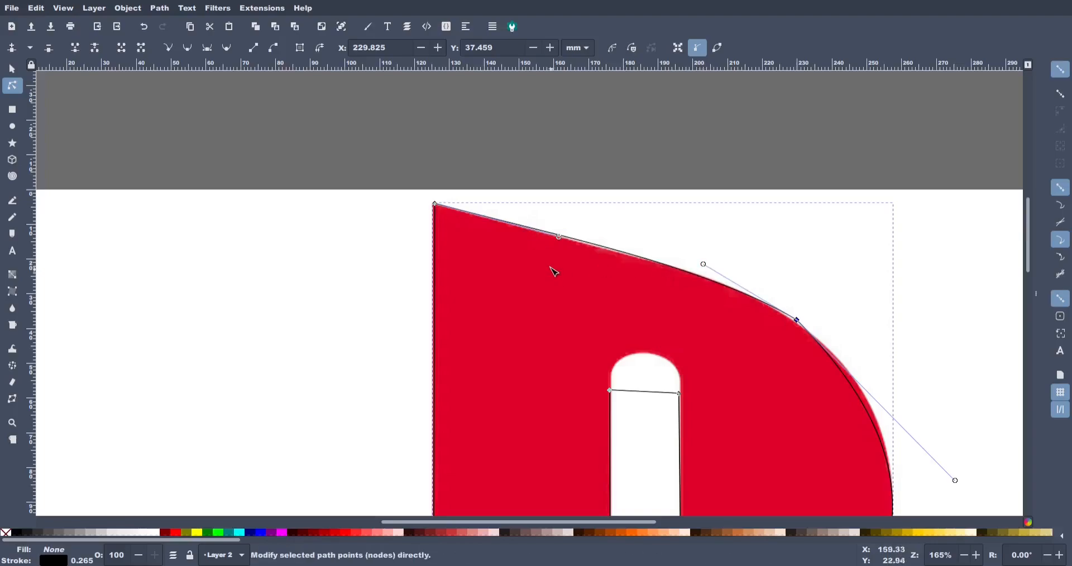
left_click_drag(560, 239, 570, 247)
- Adjust the lower and upper Bezier handles of the outer right segment to match the P's bowl
scroll(859, 277, "down", 4)
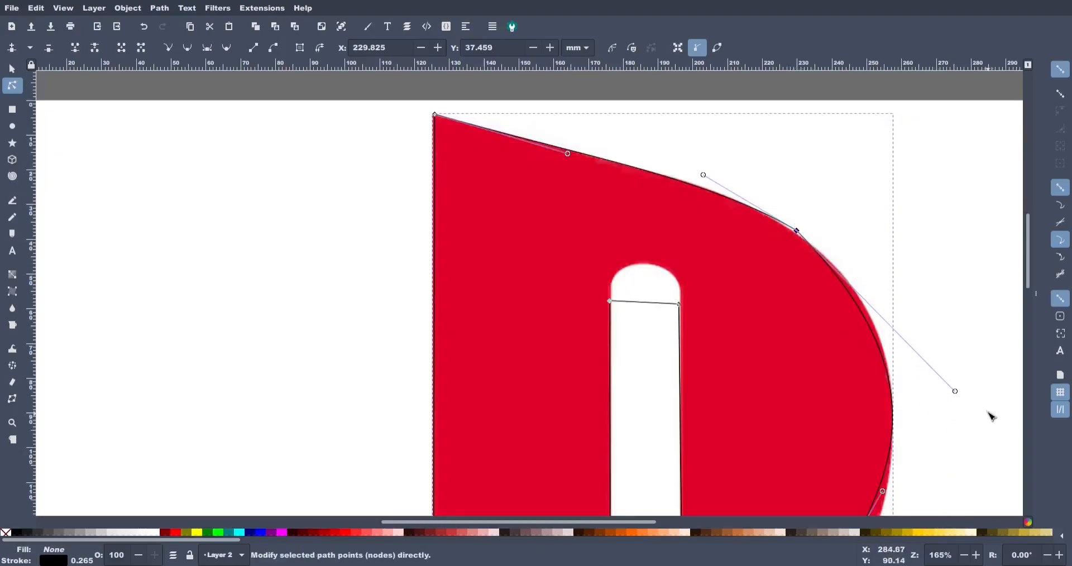
scroll(927, 447, "down", 5)
left_click_drag(884, 360, 890, 431)
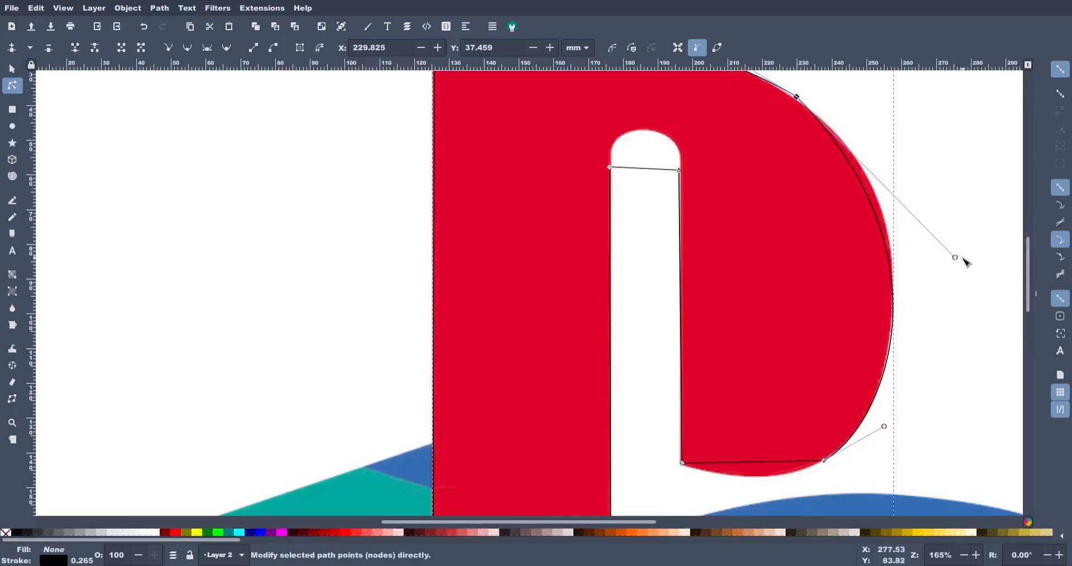
left_click_drag(957, 260, 959, 218)
- Move the node where the upper edge meets the bowl to about X 230, Y 38.1 mm and readjust its upper-edge handle
scroll(899, 315, "up", 4)
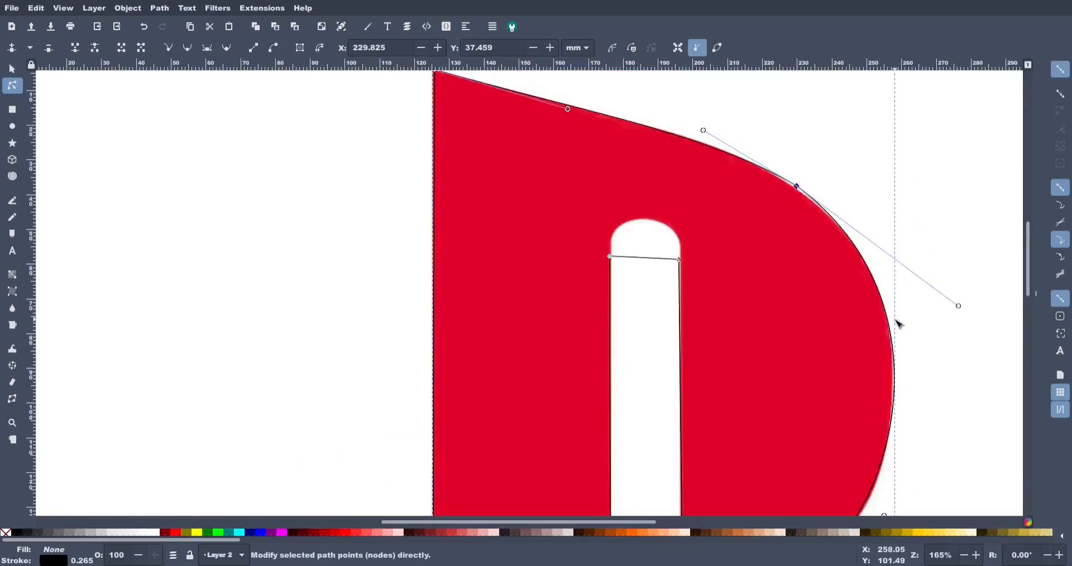
left_click_drag(801, 191, 802, 193)
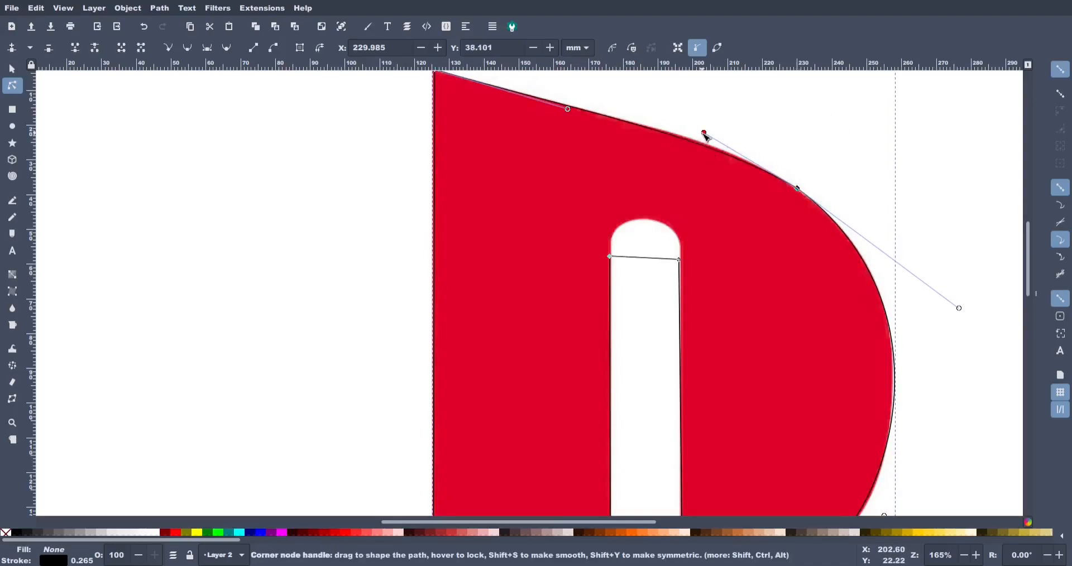
left_click_drag(704, 134, 708, 129)
- Fine-tune the lower handle of the bowl segment and bend the bowl's bottom segment downwards onto the red edge
scroll(908, 240, "down", 3)
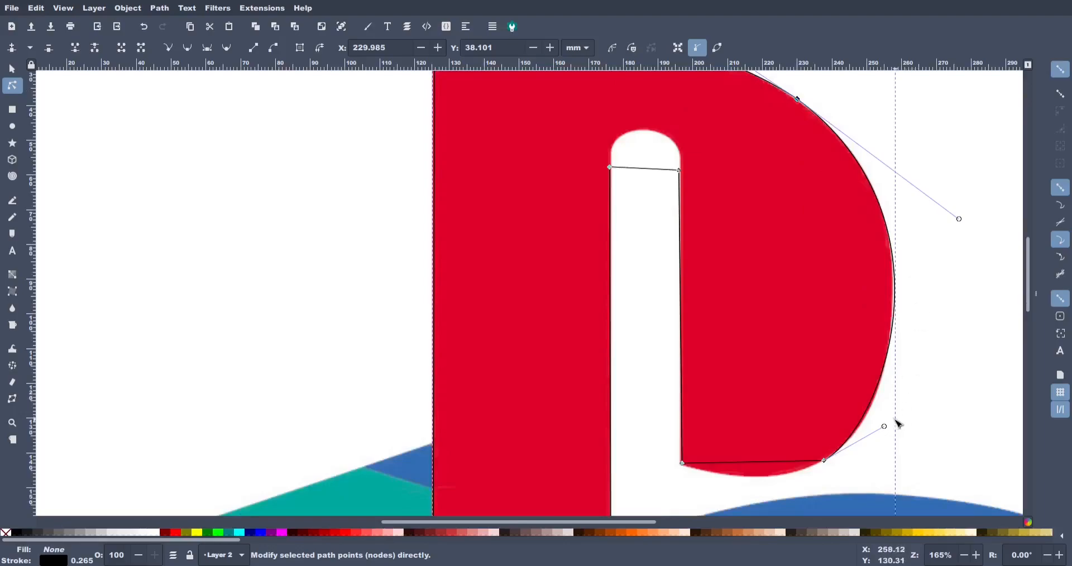
left_click_drag(887, 428, 884, 435)
scroll(761, 410, "down", 2)
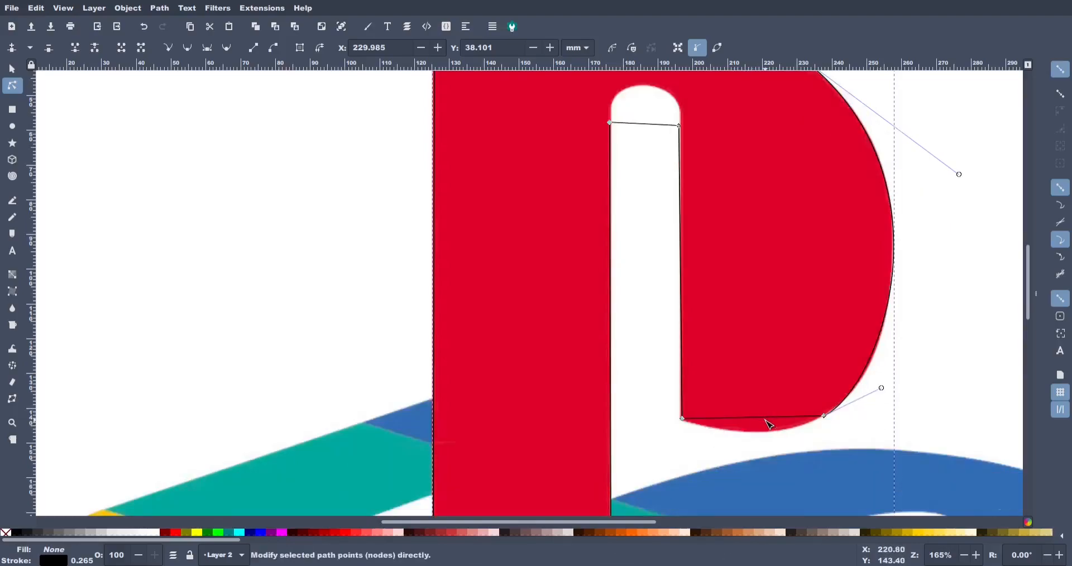
mouse_move(765, 424)
left_mouse_down()
mouse_move(773, 437)
mouse_move(761, 434)
left_mouse_up()
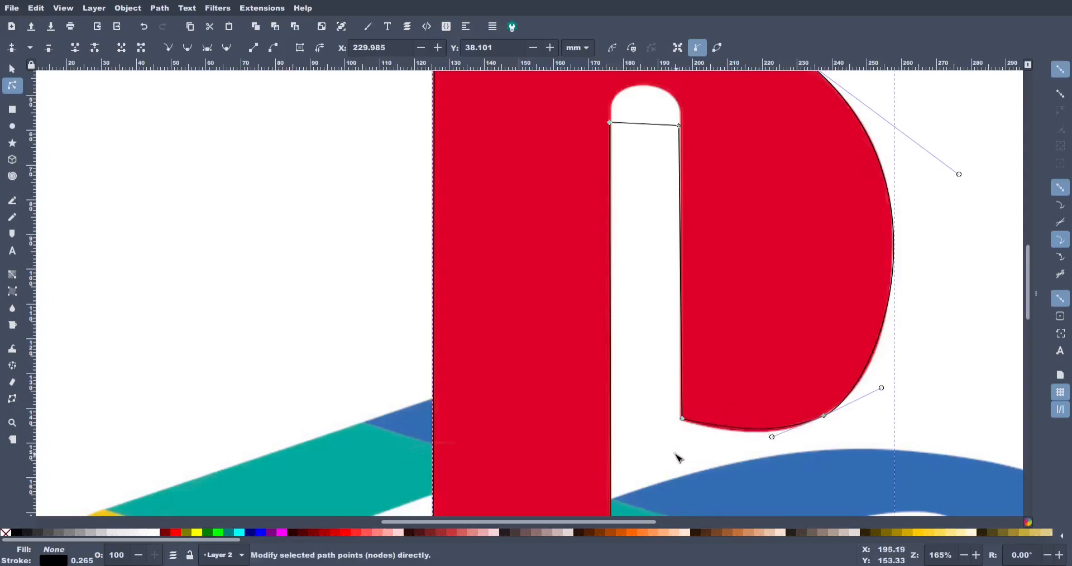
- Bend the straight segment across the P's inner slot into a rounded arch and adjust both its Bezier handles to the reference
scroll(664, 445, "up", 4)
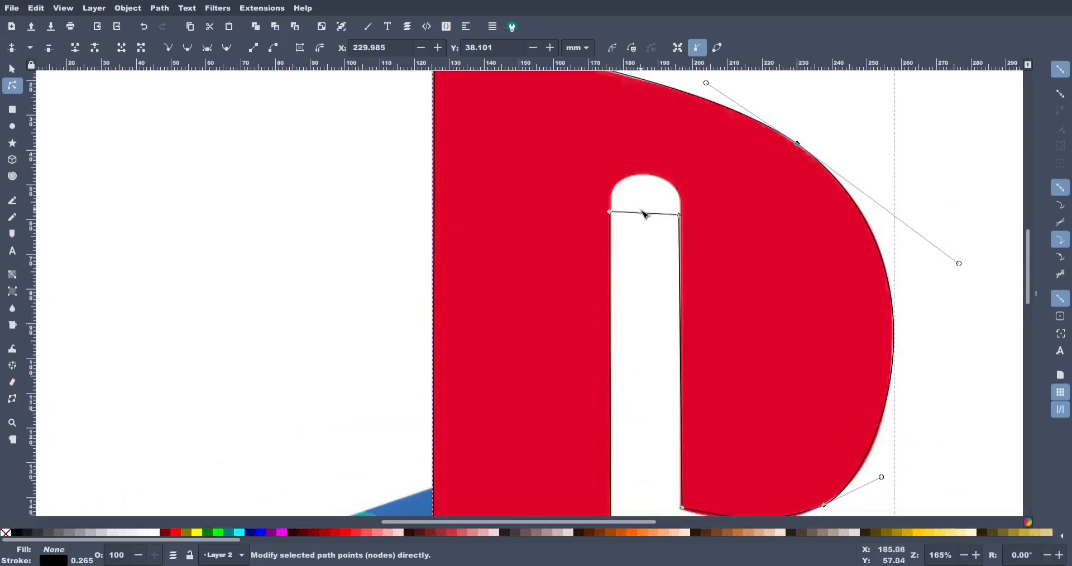
left_click_drag(648, 214, 649, 175)
left_click(610, 213)
left_click_drag(630, 173, 687, 160)
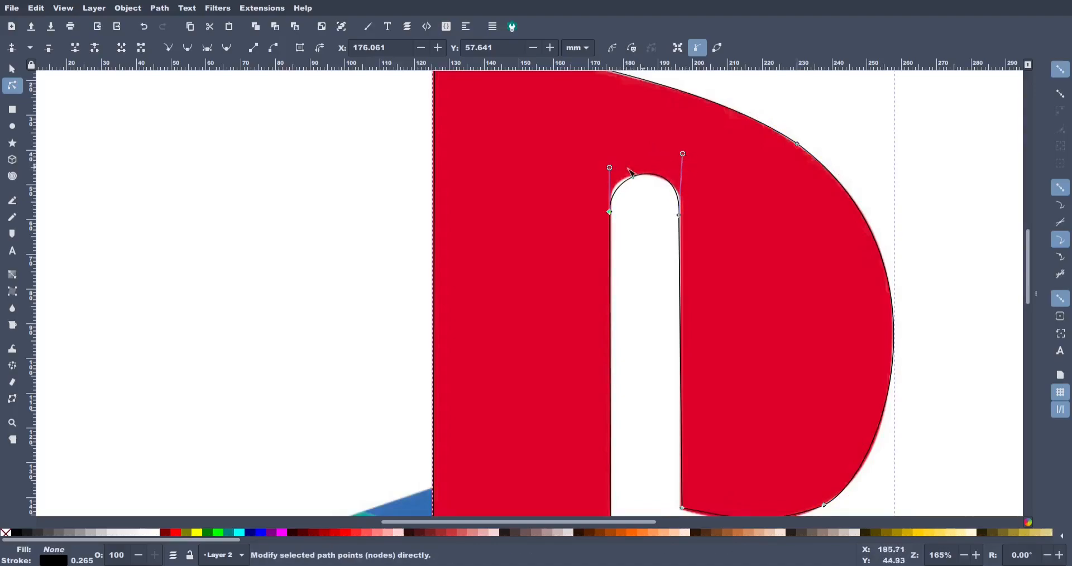
left_click_drag(611, 169, 607, 166)
left_click_drag(683, 154, 686, 162)
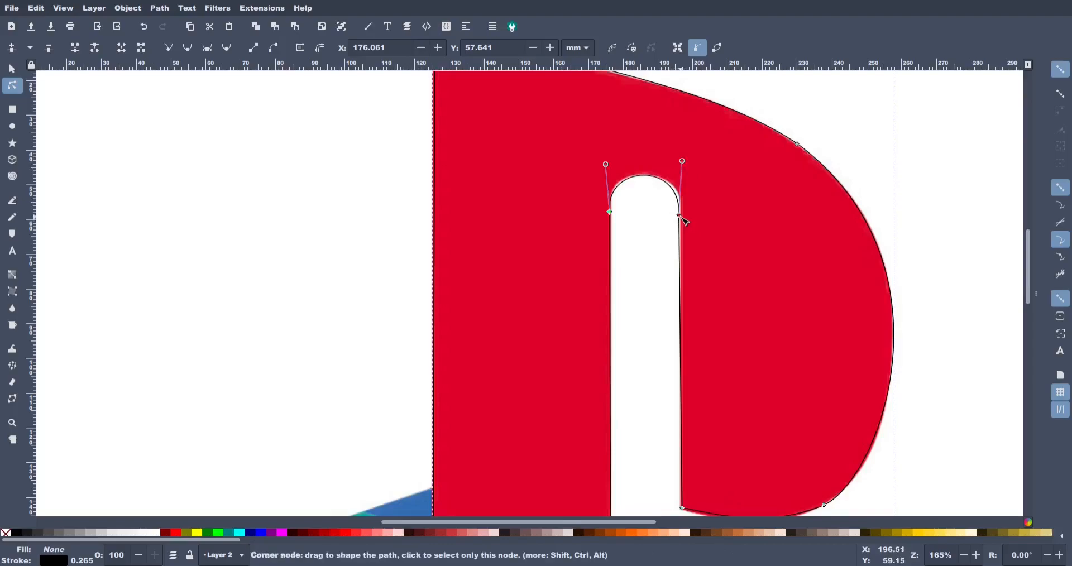
- Move the arch's right end node to about X 196.6, Y 57.8 mm and left one to about X 176.5, Y 57 mm, readjusting the left handle
left_click_drag(679, 215, 687, 215)
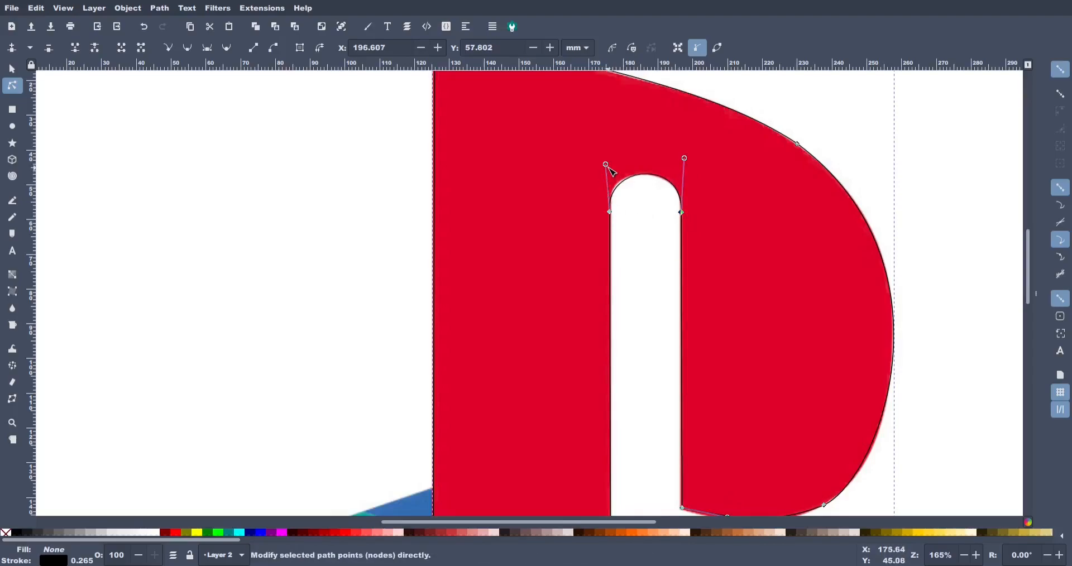
left_click_drag(609, 166, 608, 169)
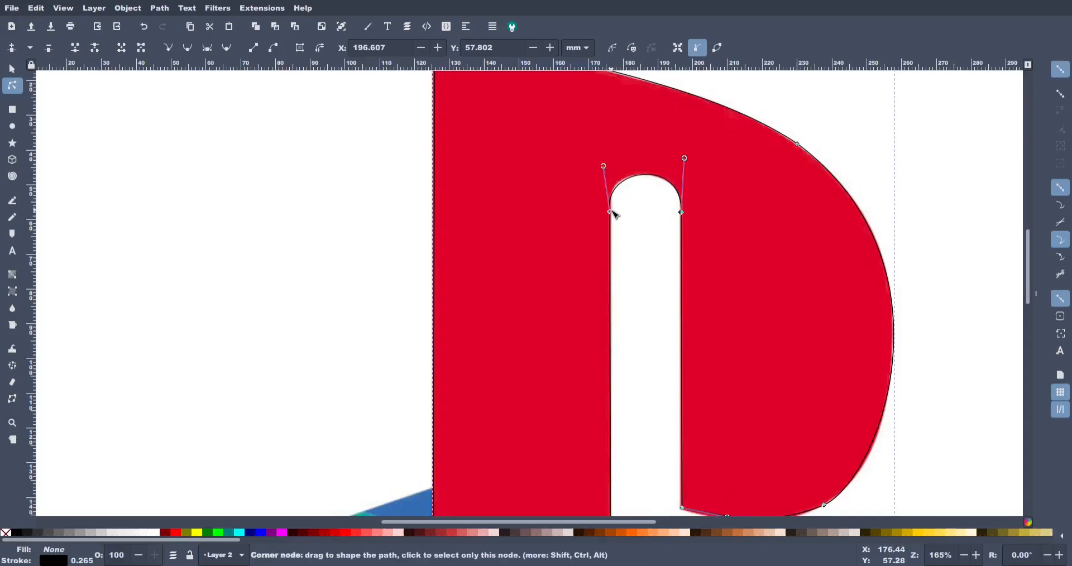
left_click_drag(612, 213, 613, 210)
- Examine the traced outline around the whole P, hiding Layer 1 temporarily to check the outline without the reference image
scroll(617, 215, "down", 15)
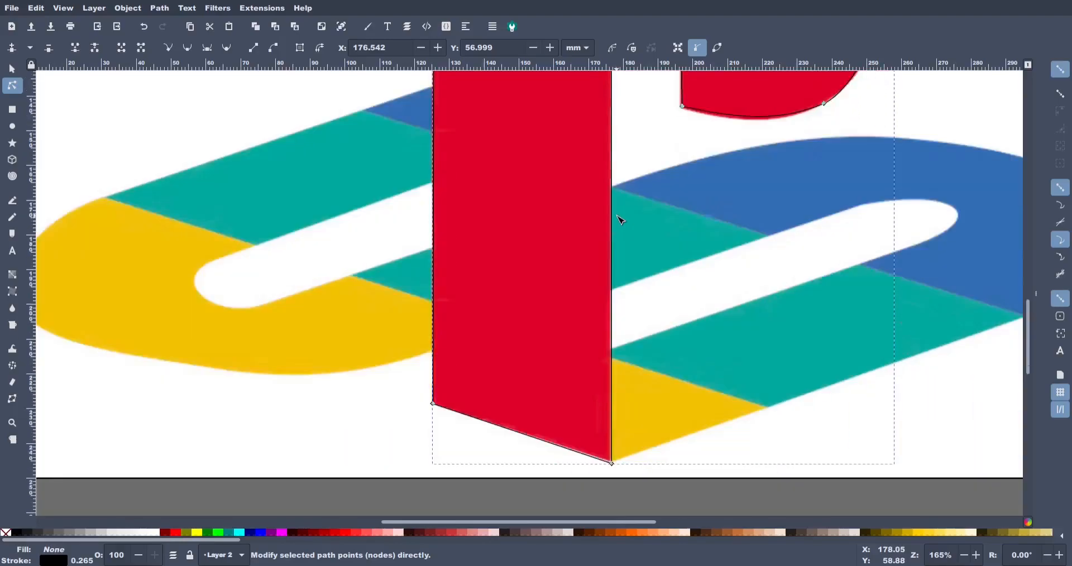
scroll(545, 306, "up", 10)
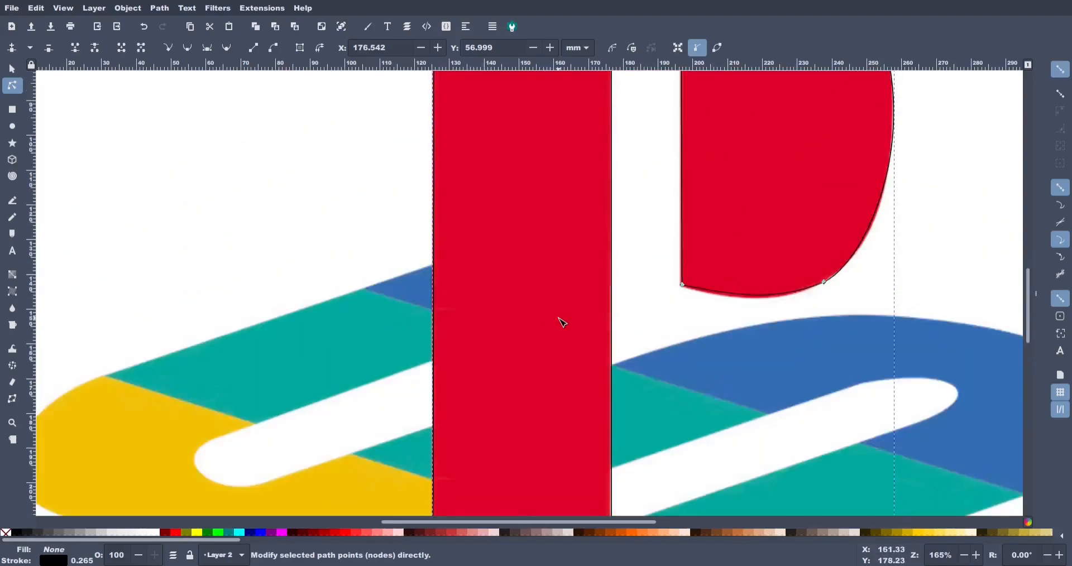
scroll(813, 264, "up", 8)
scroll(734, 294, "down", 2)
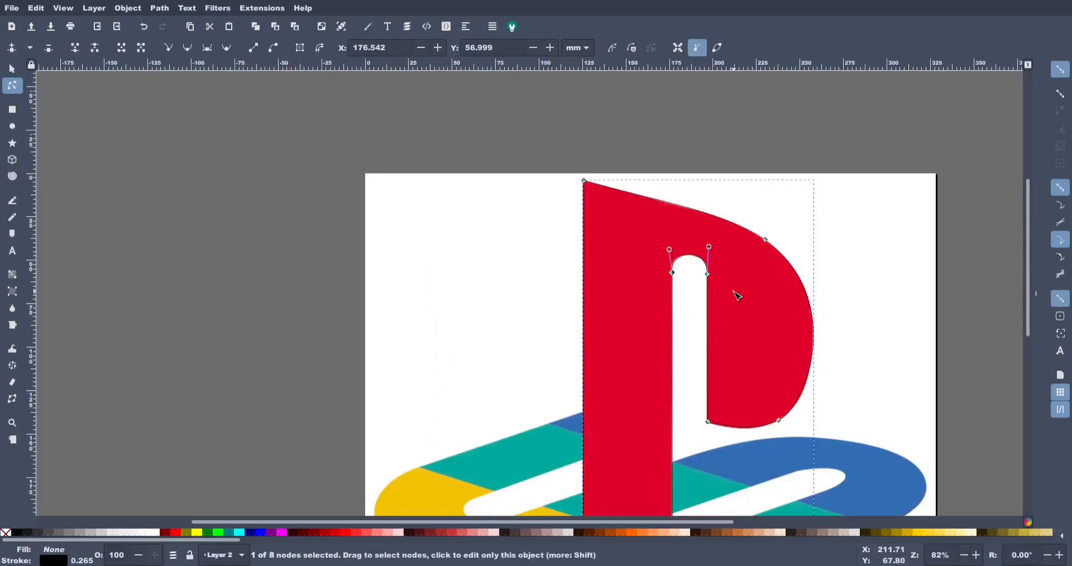
scroll(445, 265, "down", 4)
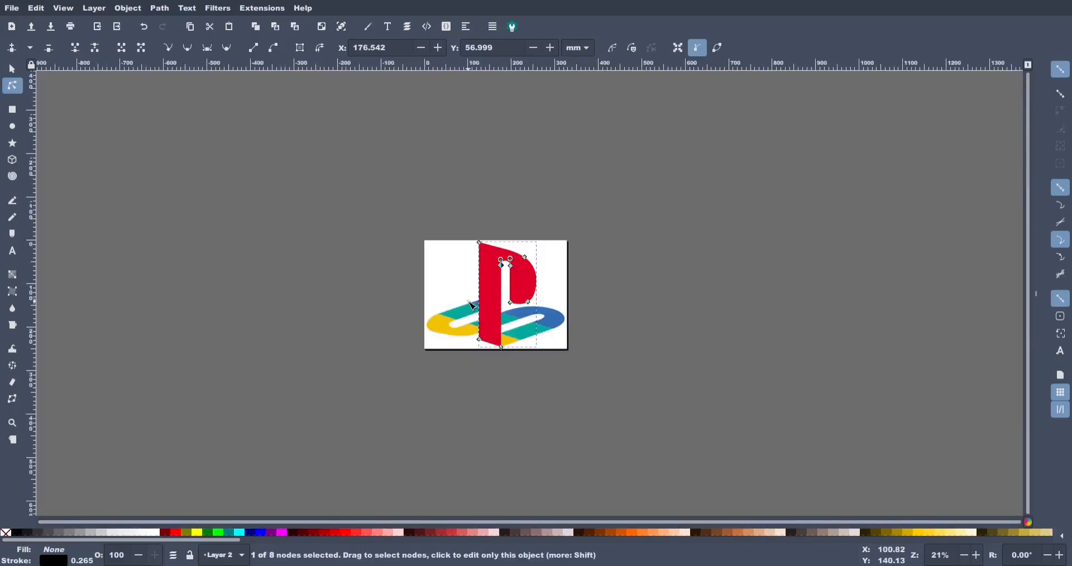
scroll(472, 306, "up", 4)
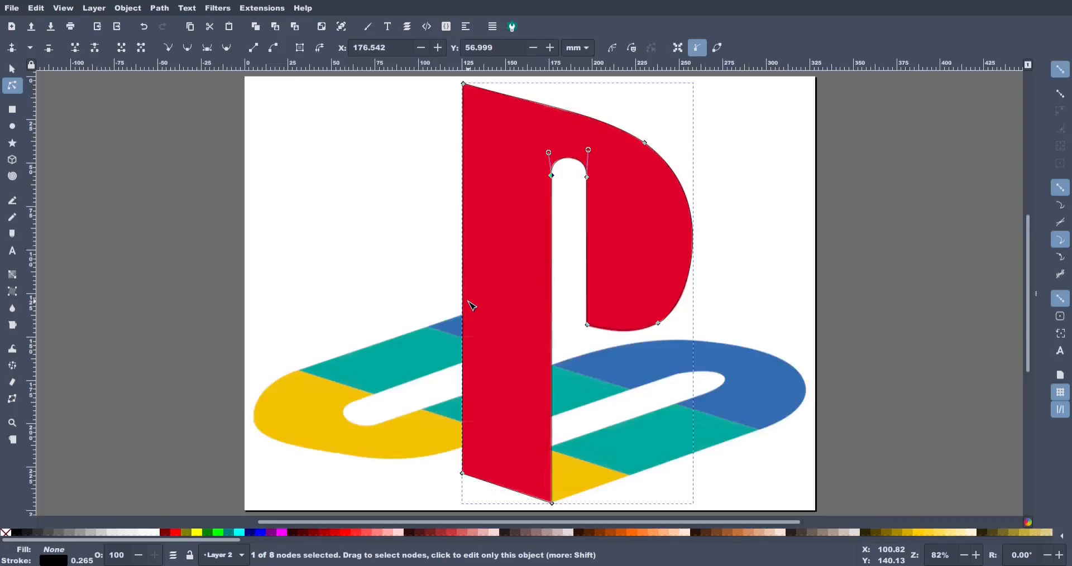
key("ctrl+shift+l")
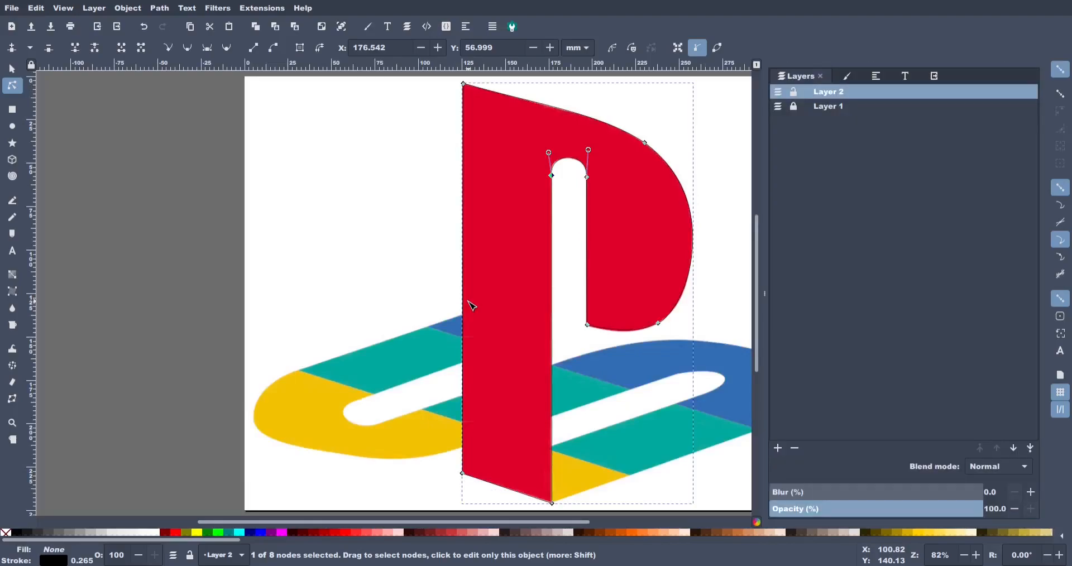
left_click(779, 108)
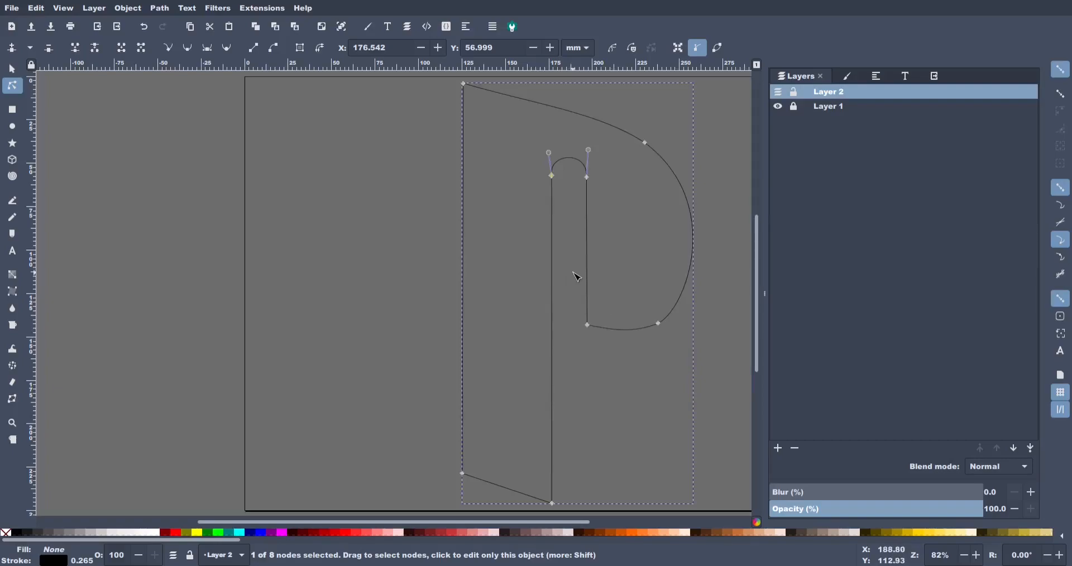
key("F12")
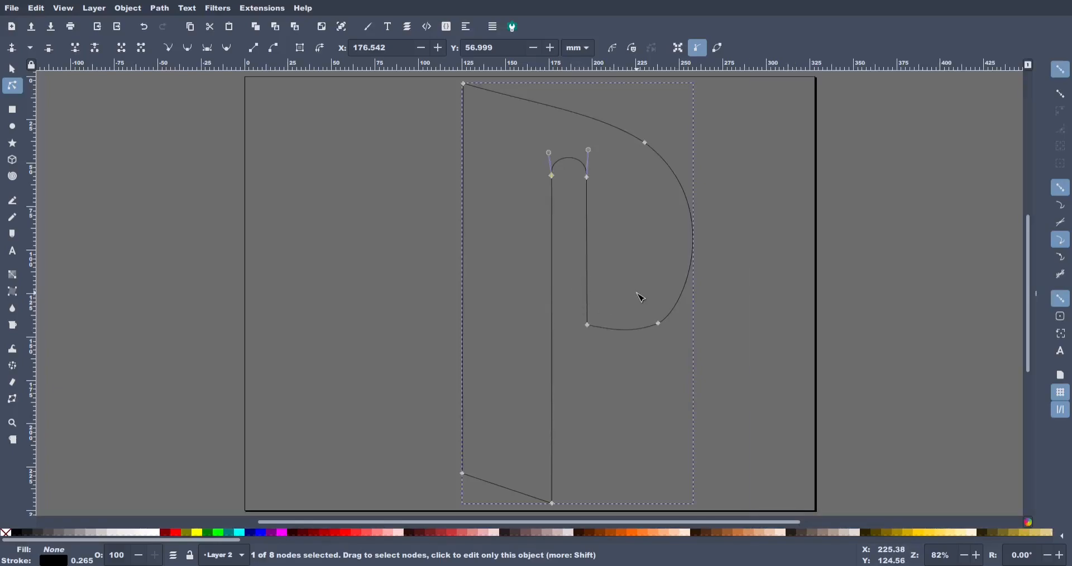
key("F12")
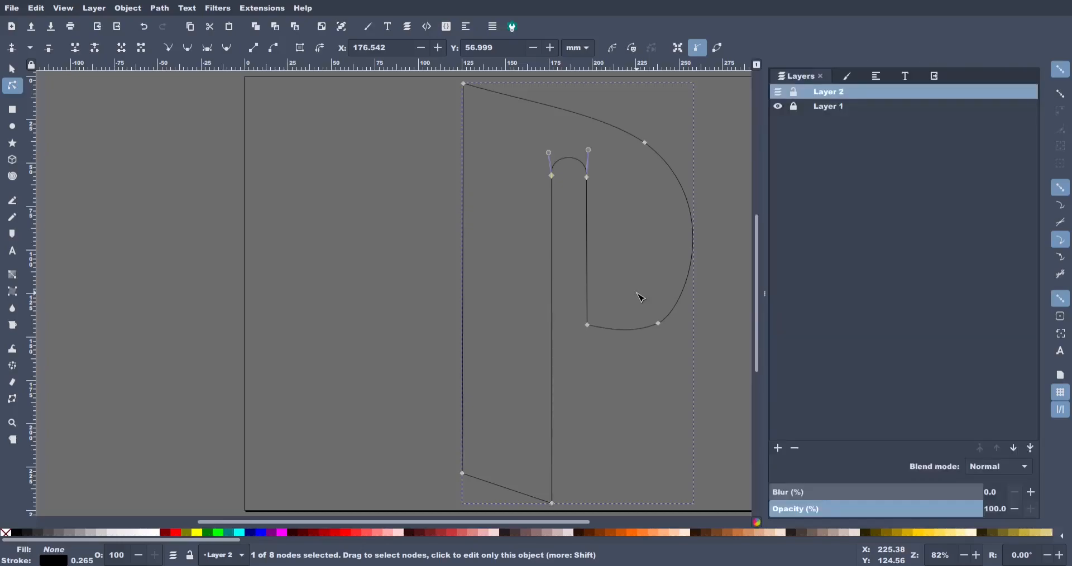
left_click(778, 107)
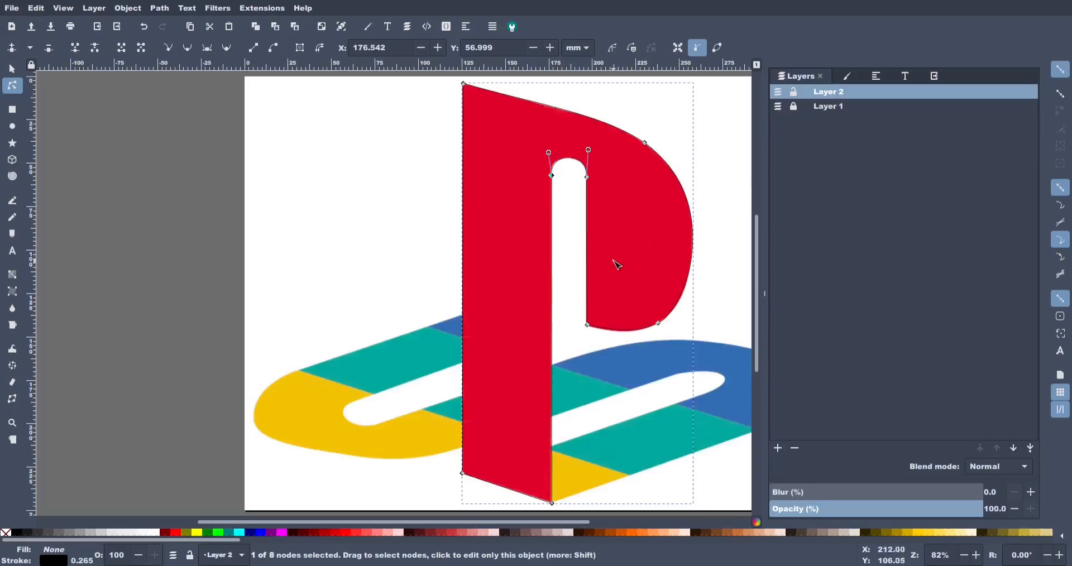
scroll(498, 279, "down", 2)
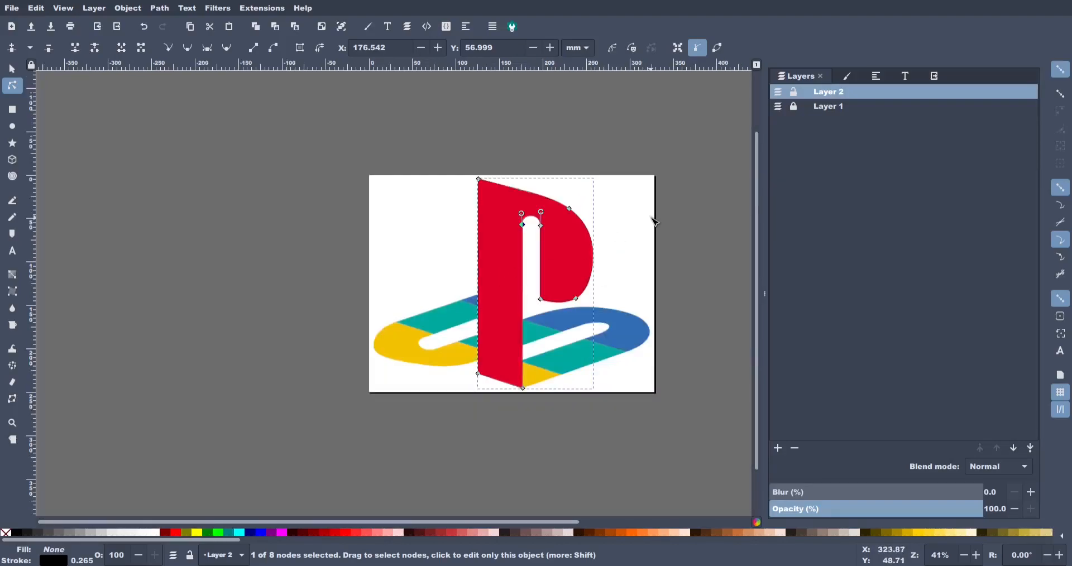
key("F12")
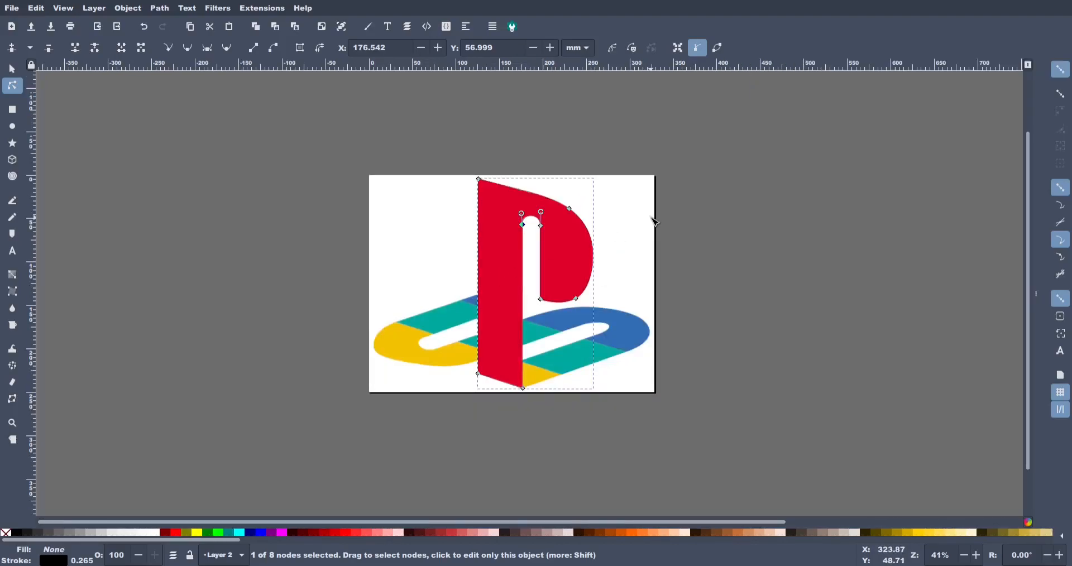
- Fill the P path with the red #de0029 sampled from the reference image using the color picker
key("5")
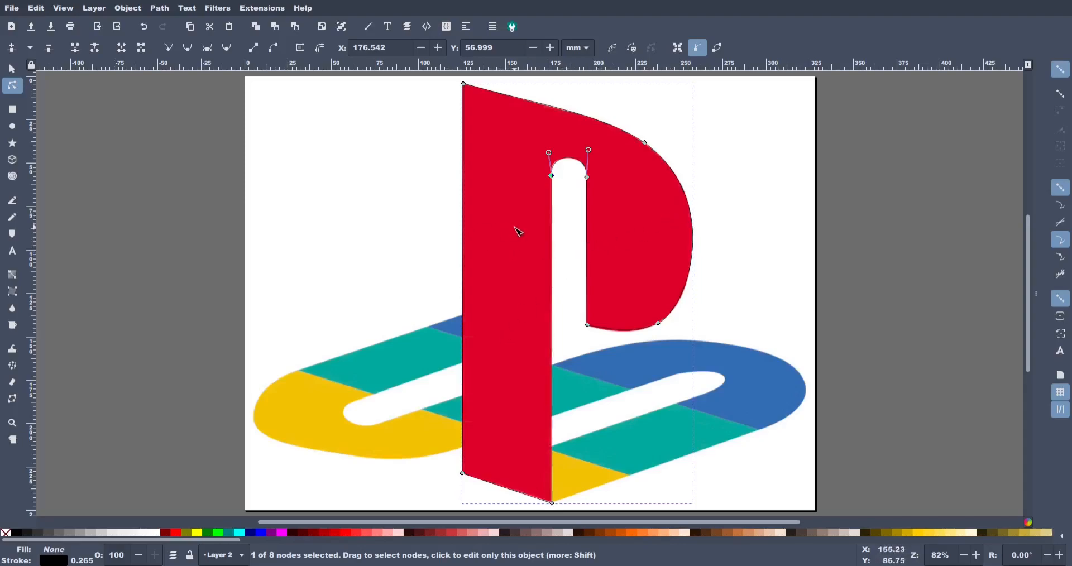
key("d")
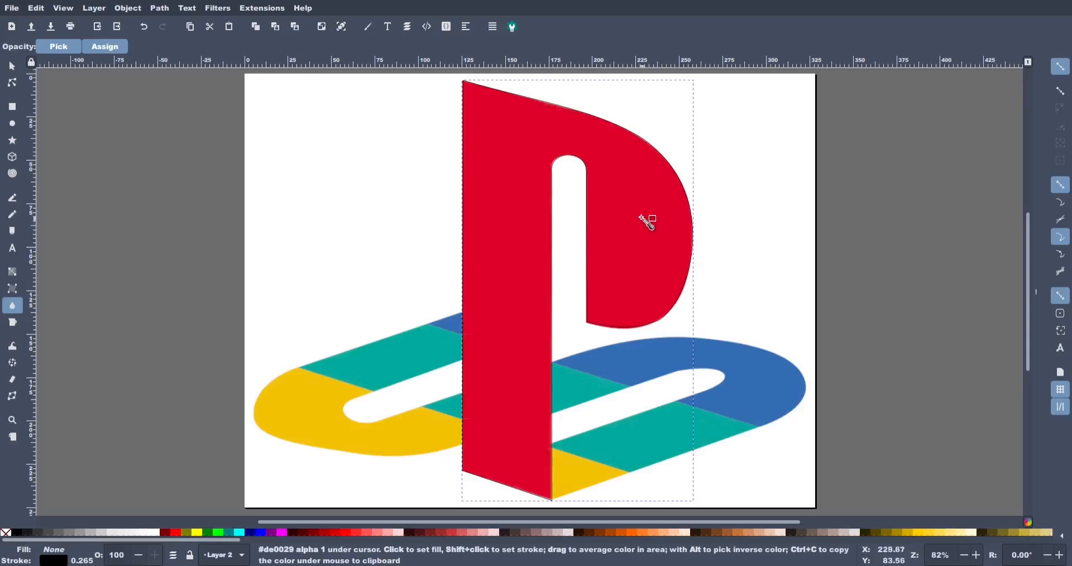
left_click(508, 321)
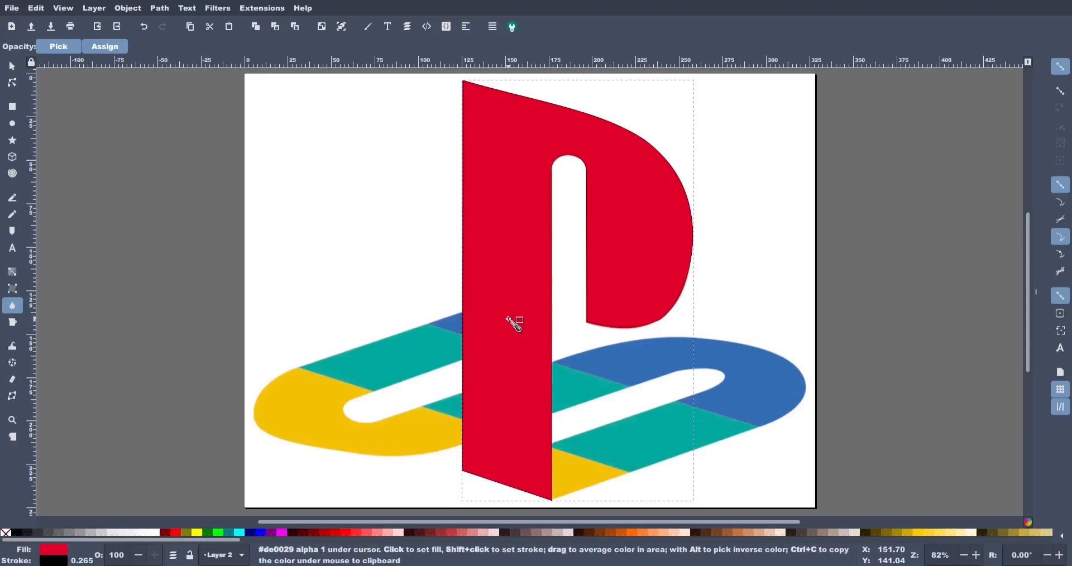
- Hide Layer 1 with the reference image and remove the black stroke from the P path
key("ctrl+shift+l")
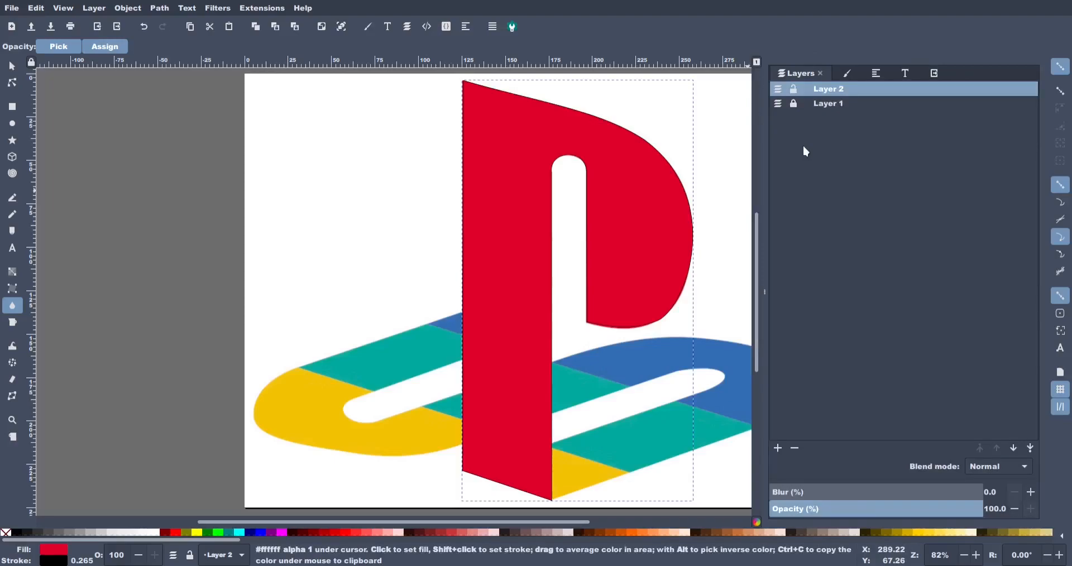
left_click(779, 105)
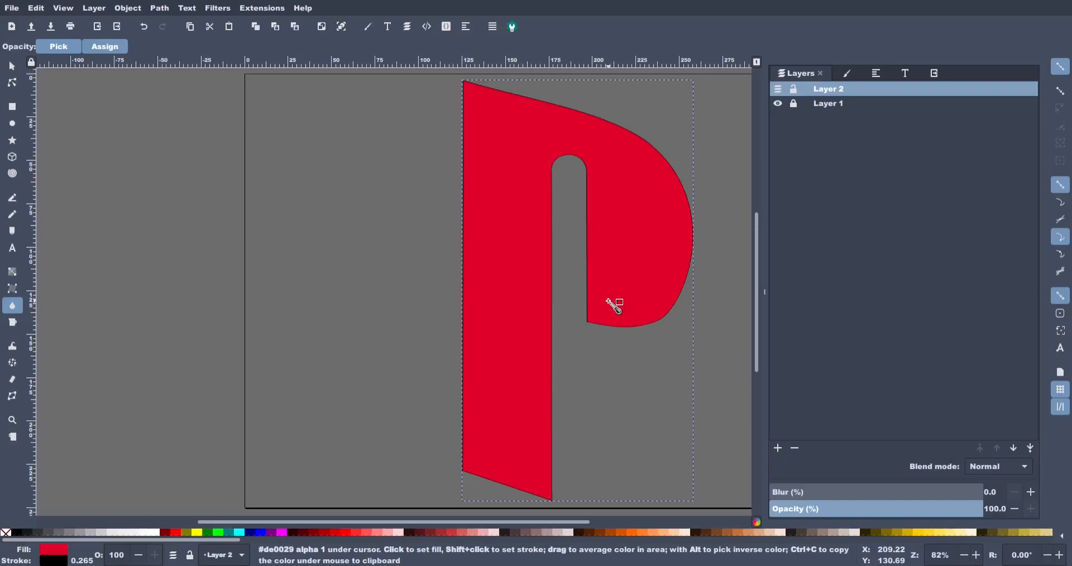
left_click(109, 554)
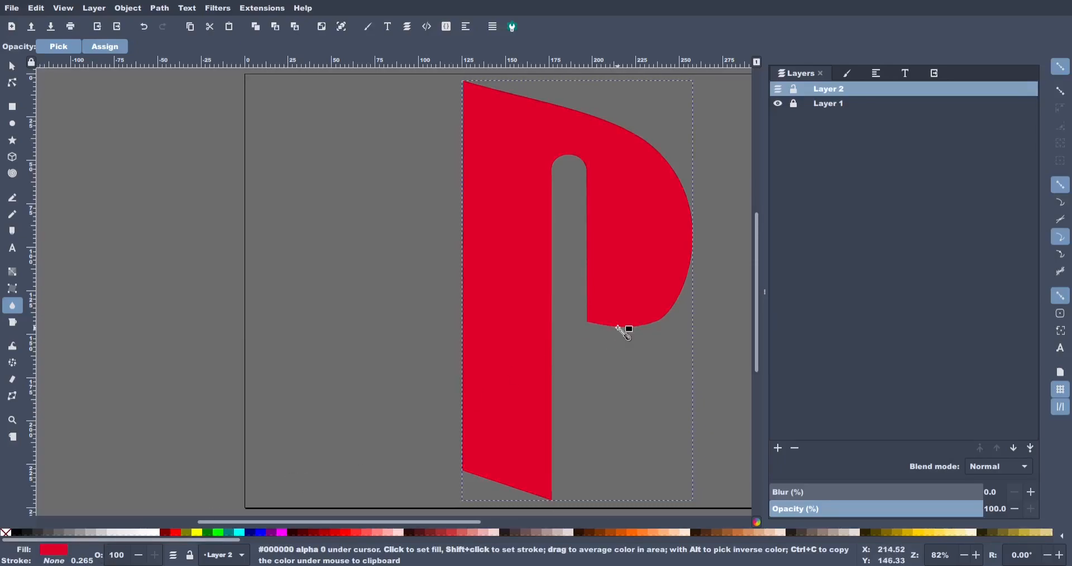
scroll(628, 337, "up", 4)
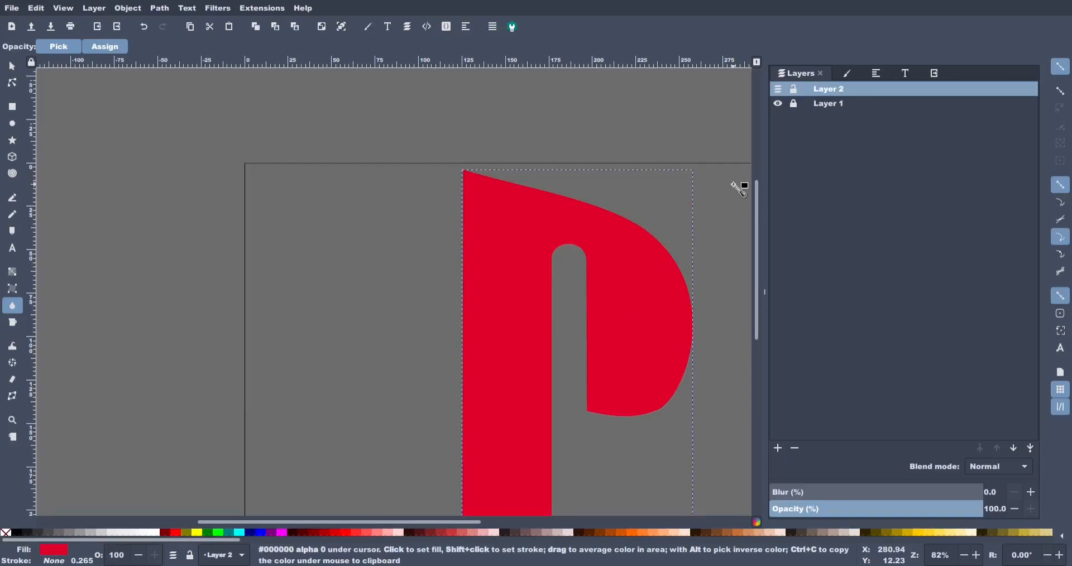
key("F12")
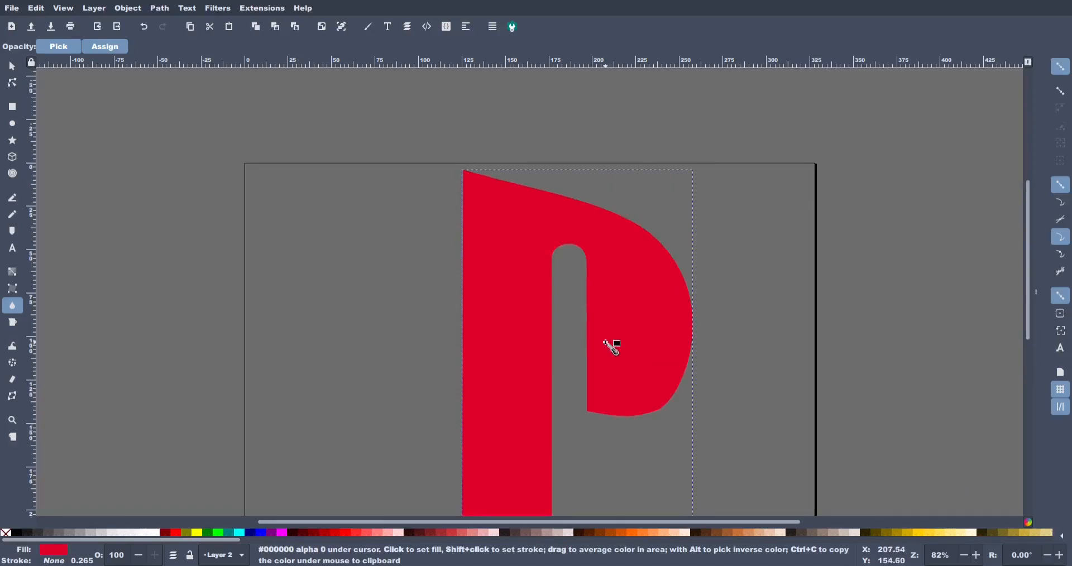
- Try moving the filled P sideways as a single object, and undo the move
left_click(12, 67)
left_click_drag(494, 228, 436, 238)
key("ctrl+z")
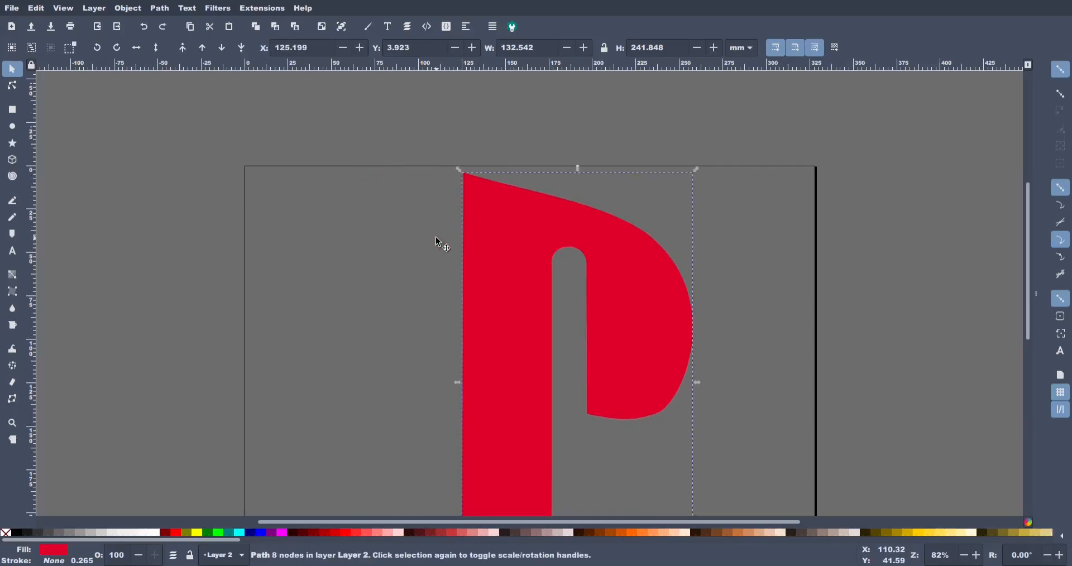
- Try several palette colors as the P's fill, including cyan and dark red #800000, undoing each change
left_click(241, 533)
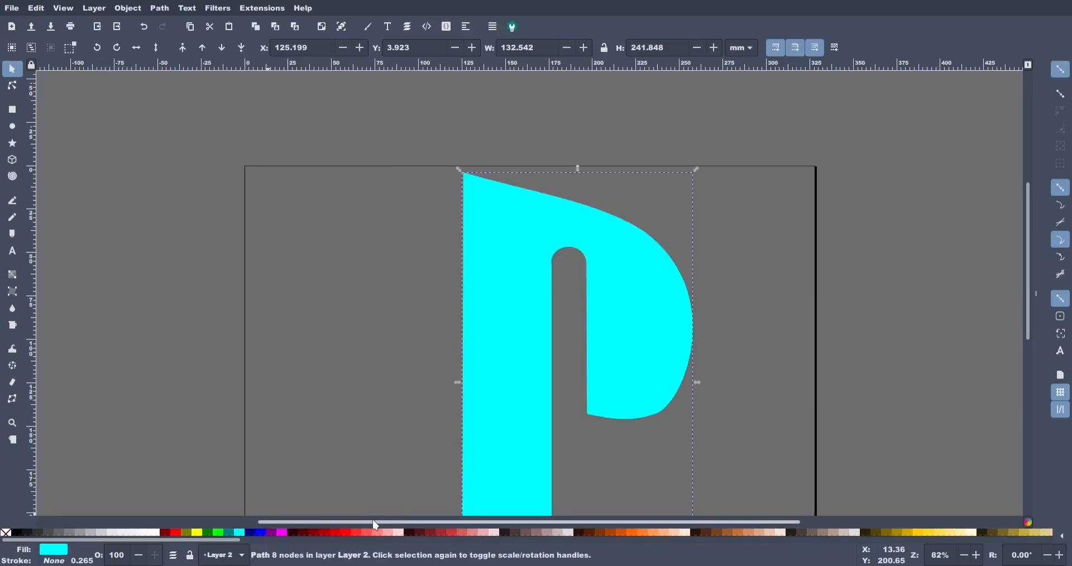
key("ctrl+z")
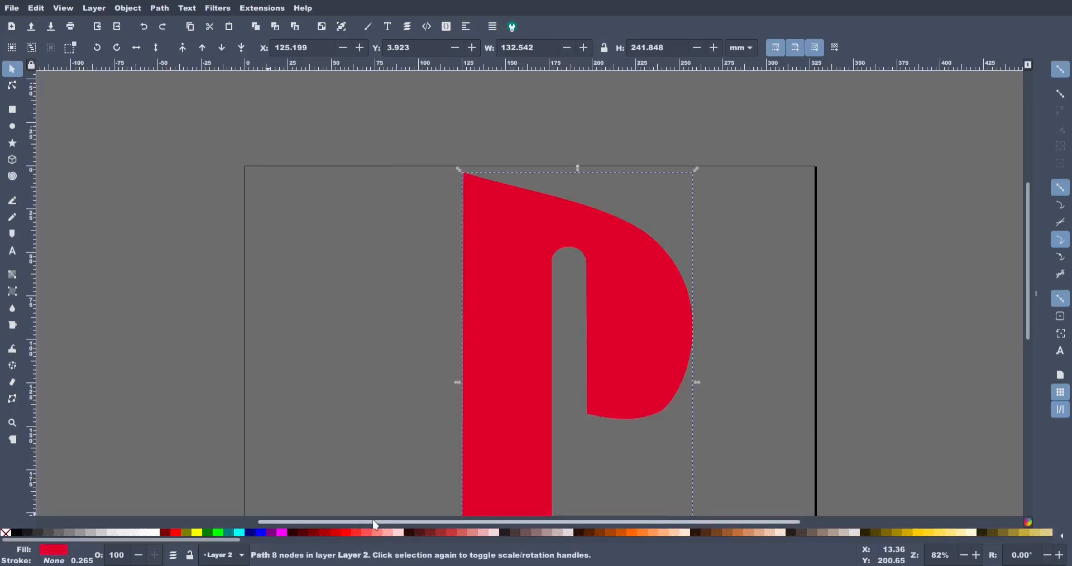
left_click(661, 533)
key("ctrl+z")
left_click(924, 533)
key("ctrl+z")
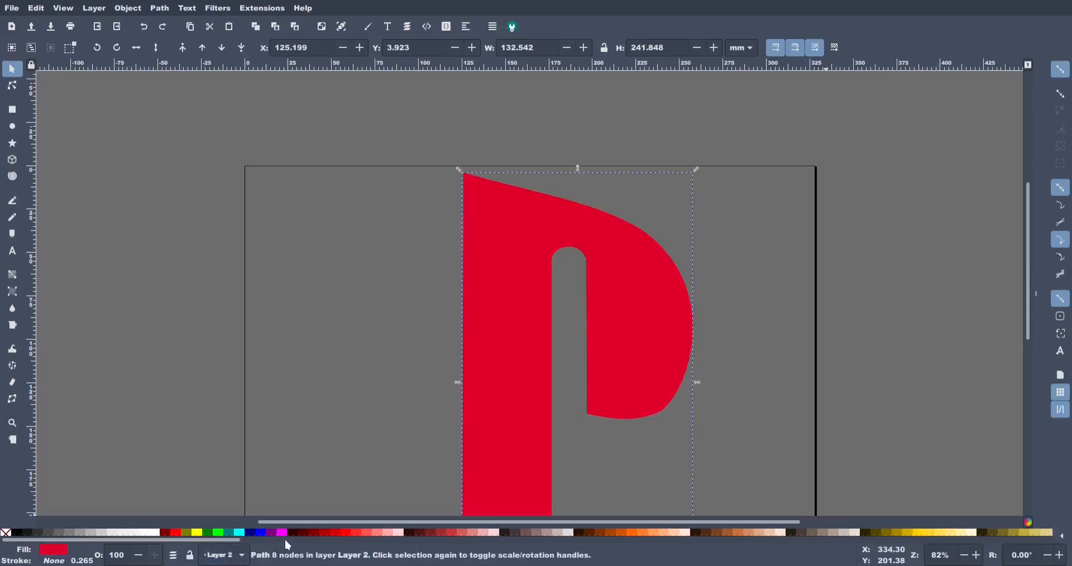
left_click(313, 534)
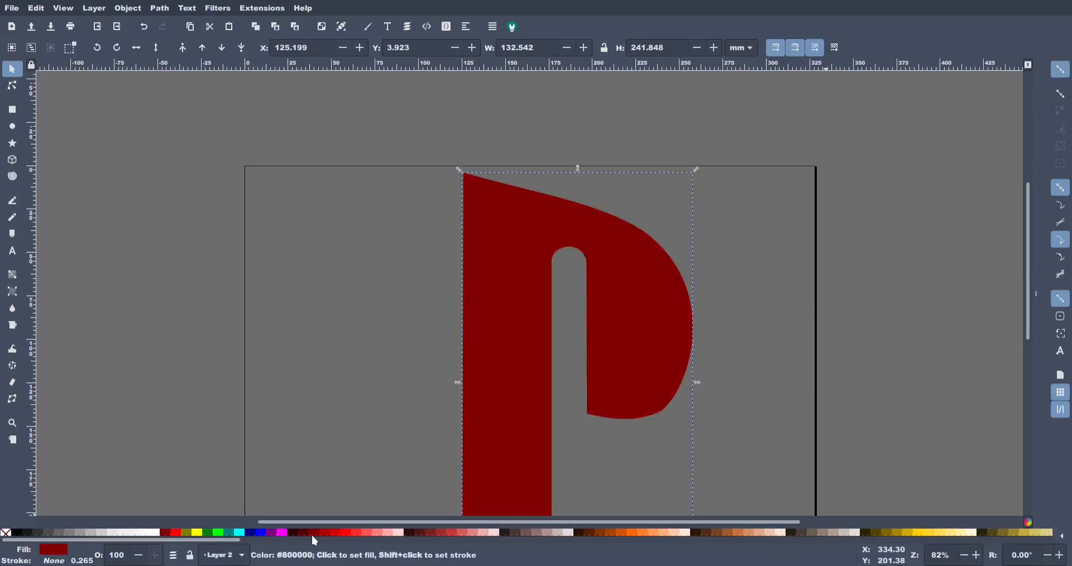
key("ctrl+z")
- Show Layer 1 with the reference image again beneath the finished red P
scroll(644, 309, "down", 2)
scroll(644, 310, "down", 2)
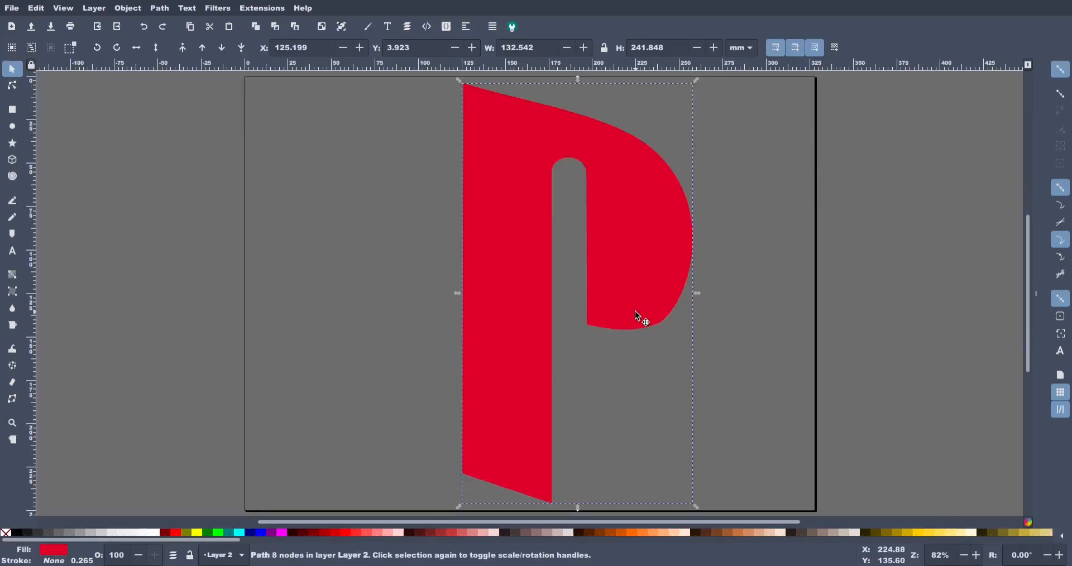
key("ctrl+shift+l")
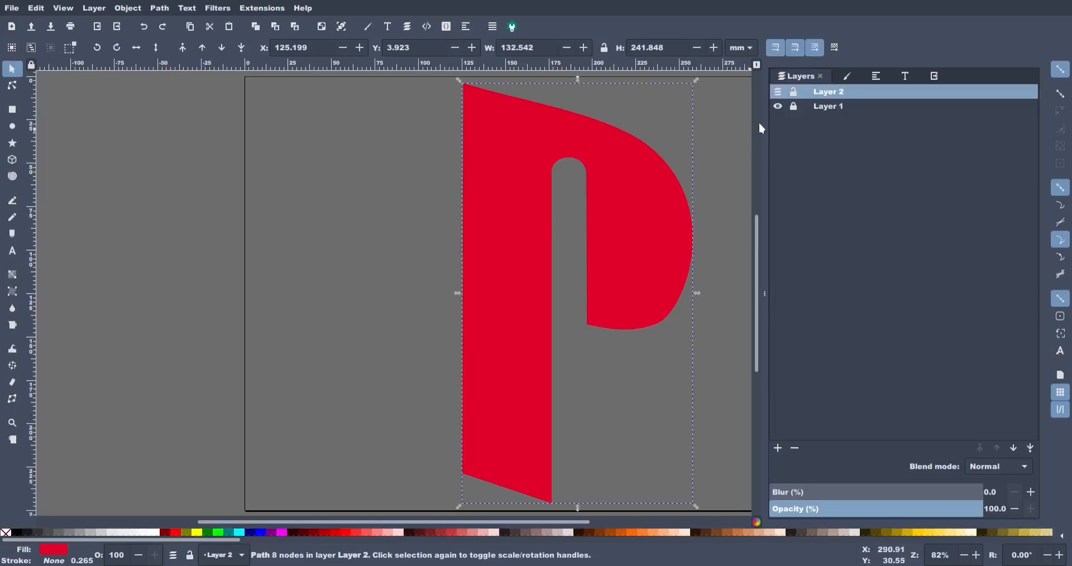
left_click(777, 108)
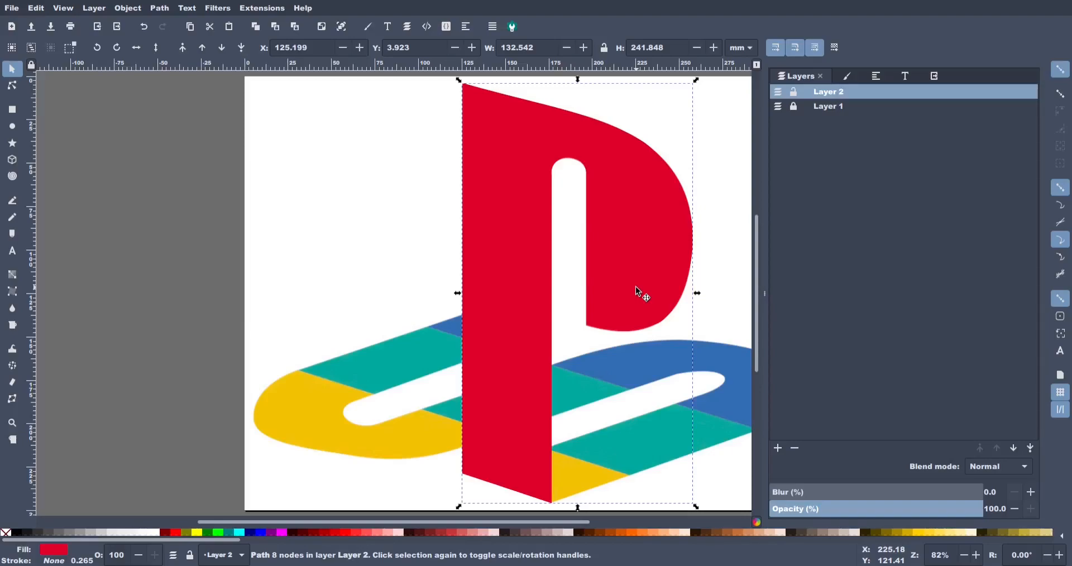
key("F12")
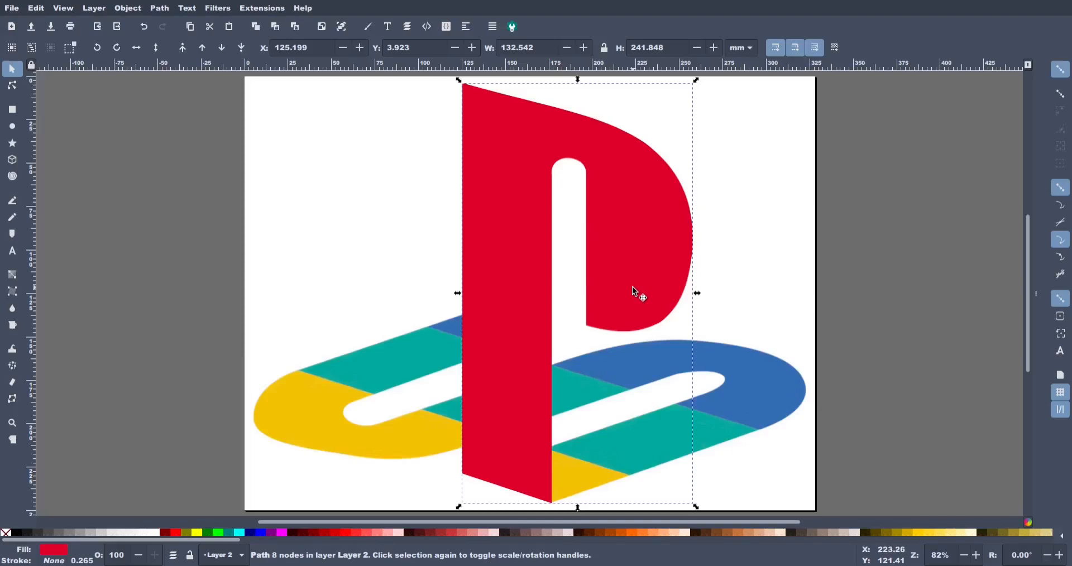
- Trace the yellow section left of the P as a closed path of straight segments, including its slot edge
key("b")
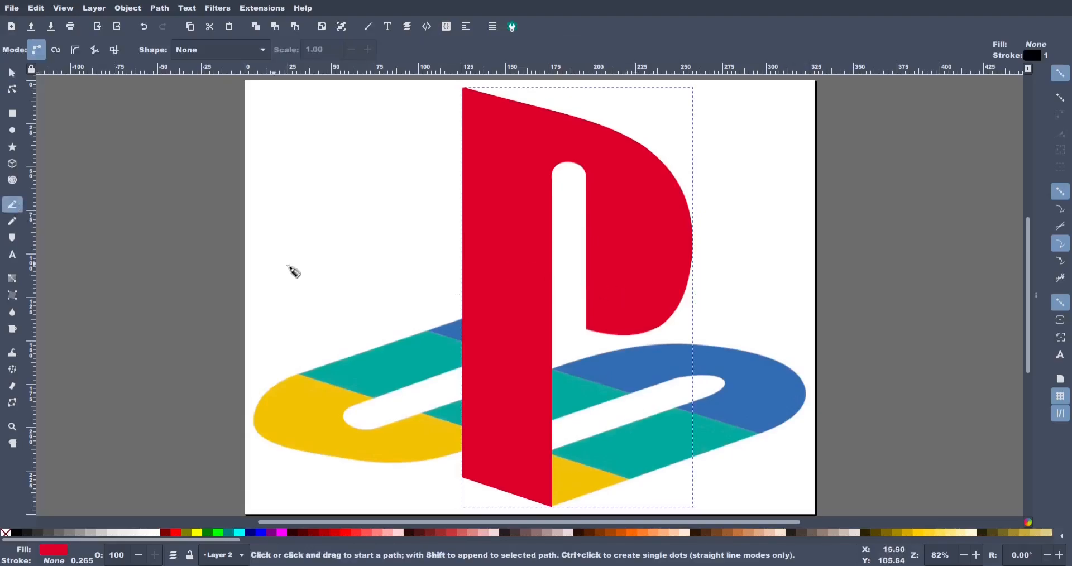
scroll(296, 302, "down", 4)
left_click(297, 284)
left_click(253, 327)
left_click(351, 370)
left_click(446, 367)
scroll(447, 366, "up", 2)
left_click(474, 358)
left_click(476, 309)
left_click(393, 283)
left_click(311, 309)
left_click(255, 269)
left_click(299, 252)
left_click(144, 203)
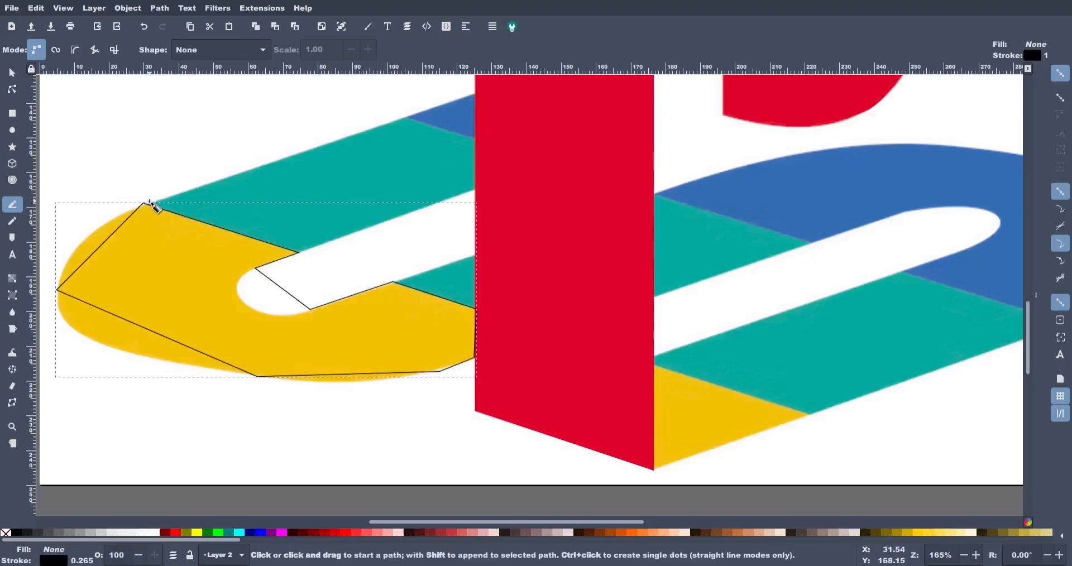
- Bend the yellow path's outer left and bottom edges to follow the curves of the reference
key("n")
left_click_drag(118, 228, 88, 239)
left_click_drag(128, 321, 109, 346)
scroll(57, 289, "up", 1)
left_click(57, 276)
left_click_drag(57, 225, 63, 225)
left_click_drag(421, 415, 421, 420)
left_click_drag(218, 388, 211, 384)
left_click_drag(45, 376, 50, 375)
left_click_drag(56, 285, 60, 286)
- Delete the surplus node on the yellow path's bottom edge near the P and refine the remaining curve
left_click(599, 401)
key("shift+s")
key("Delete")
left_click_drag(583, 410, 580, 404)
- Round the yellow path around the slot's left end, adjusting the end nodes and handles to match the reference
scroll(652, 319, "up", 5)
left_click_drag(641, 279, 626, 275)
left_click(703, 324)
scroll(703, 324, "down", 3)
left_click_drag(143, 253, 414, 354)
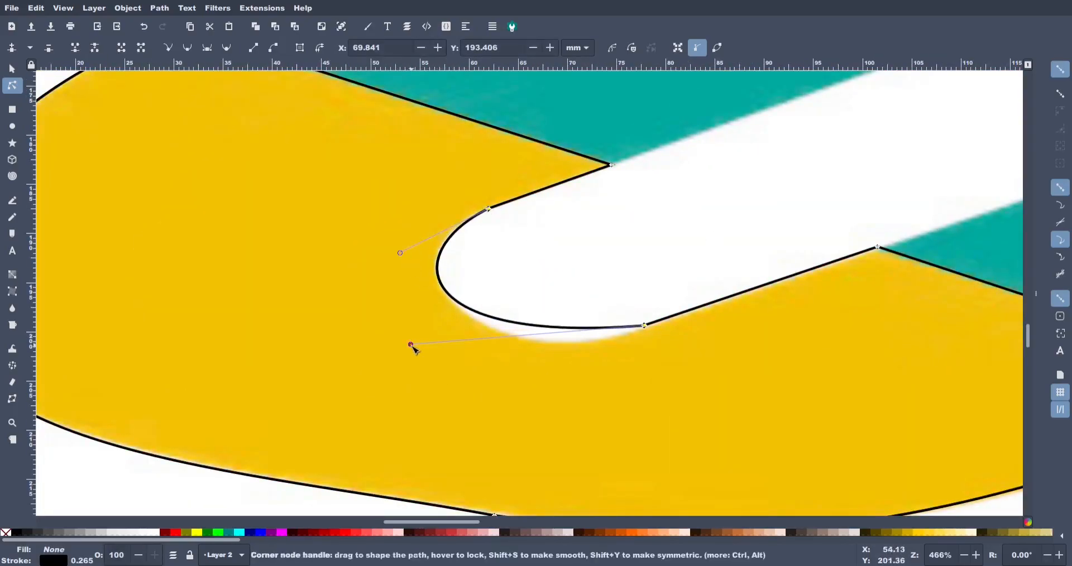
left_click_drag(641, 331, 638, 329)
left_click_drag(445, 385, 464, 378)
left_click_drag(391, 257, 385, 254)
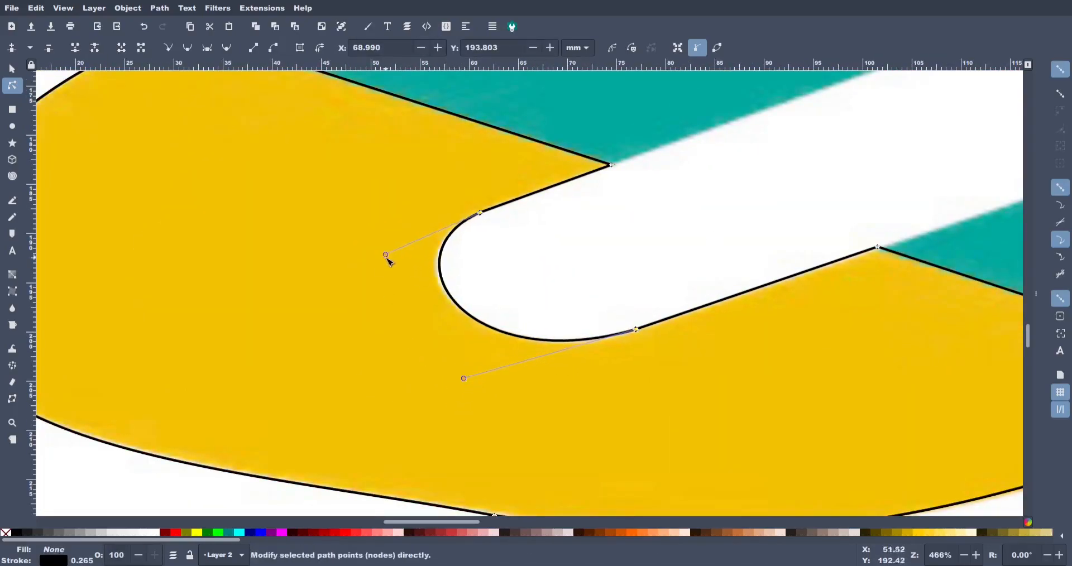
- Trace the yellow triangle at the lower right of the P as a closed path
scroll(275, 215, "down", 4)
scroll(624, 326, "up", 2)
left_click(12, 200)
left_click(596, 241)
left_click(817, 310)
left_click(595, 389)
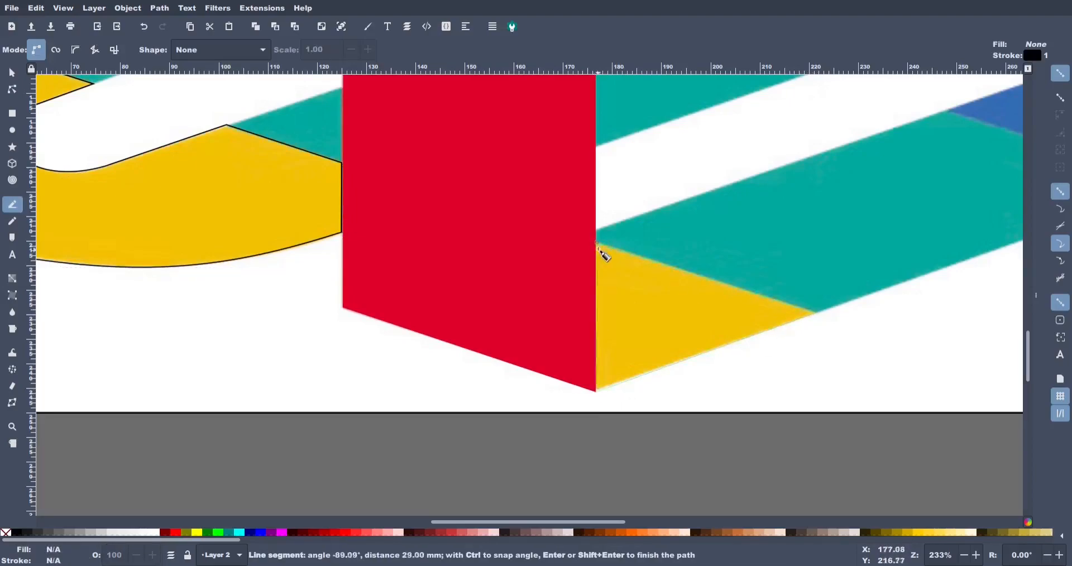
left_click(596, 242)
- Select the large yellow path and the yellow triangle's path and group them
scroll(600, 277, "down", 4)
left_click(12, 69)
scroll(426, 221, "up", 2)
left_click(360, 217)
left_click(817, 364)
left_click(366, 215)
left_click(322, 26)
left_click(429, 301)
left_click(812, 366)
left_click(595, 315, "shift")
left_click(321, 27)
- Remove the stroke from the yellow group and fill it with the yellow sampled from the reference image
middle_click(56, 560)
key("d")
left_click(424, 234)
scroll(352, 286, "down", 2)
- Check the yellow fills by hiding Layer 1 with the reference image and showing it again
key("5")
key("ctrl+shift+l")
left_click(778, 104)
left_click(778, 104)
key("ctrl+shift+l")
- Trace the large teal section left of the P, above the slot, as a closed five-sided path
left_click(13, 197)
scroll(298, 369, "up", 4)
left_click(287, 372)
left_click(814, 197)
left_click(951, 240)
left_click(950, 345)
left_click(597, 470)
left_click(287, 373)
- Trace the small teal triangle between the left slot and the P as a closed path
scroll(287, 372, "down", 3)
scroll(424, 490, "up", 2)
left_click(504, 366)
left_click(620, 328)
left_click(620, 404)
left_click(503, 366)
- Trace the teal section right of the P, above the slot, as a closed path
scroll(748, 321, "down", 3)
scroll(864, 301, "up", 8)
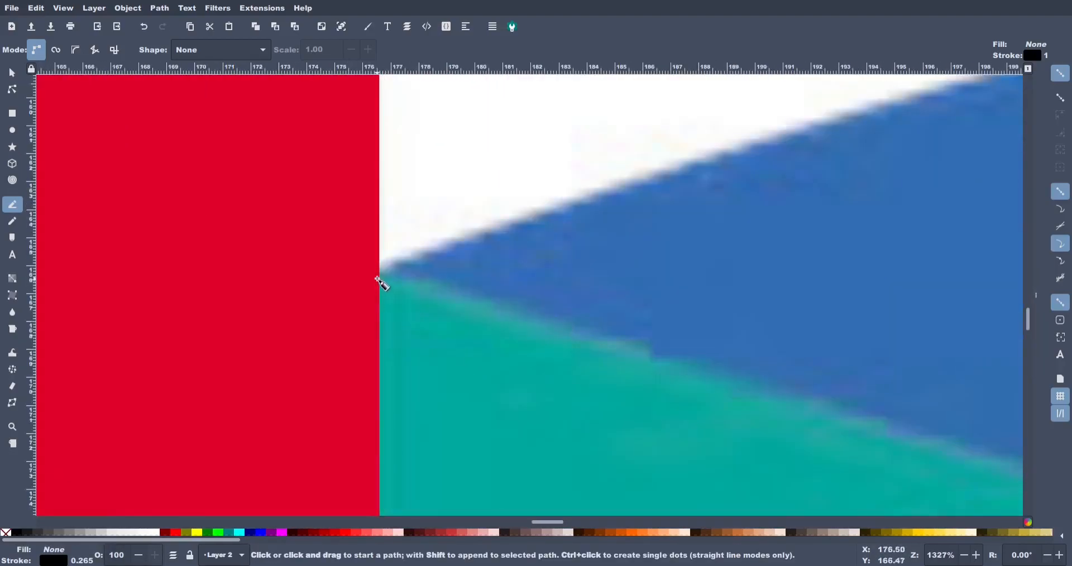
left_click(379, 270)
scroll(379, 270, "down", 7)
scroll(424, 276, "up", 5)
left_click(404, 264)
scroll(585, 335, "down", 6)
scroll(586, 354, "up", 4)
- Trace the large teal section right of the P, below the slot, as a closed five-node path
scroll(570, 299, "down", 6)
scroll(581, 343, "up", 6)
left_click(795, 120)
scroll(855, 209, "down", 6)
scroll(914, 209, "up", 6)
left_click(720, 229)
scroll(370, 304, "down", 6)
left_click(493, 417)
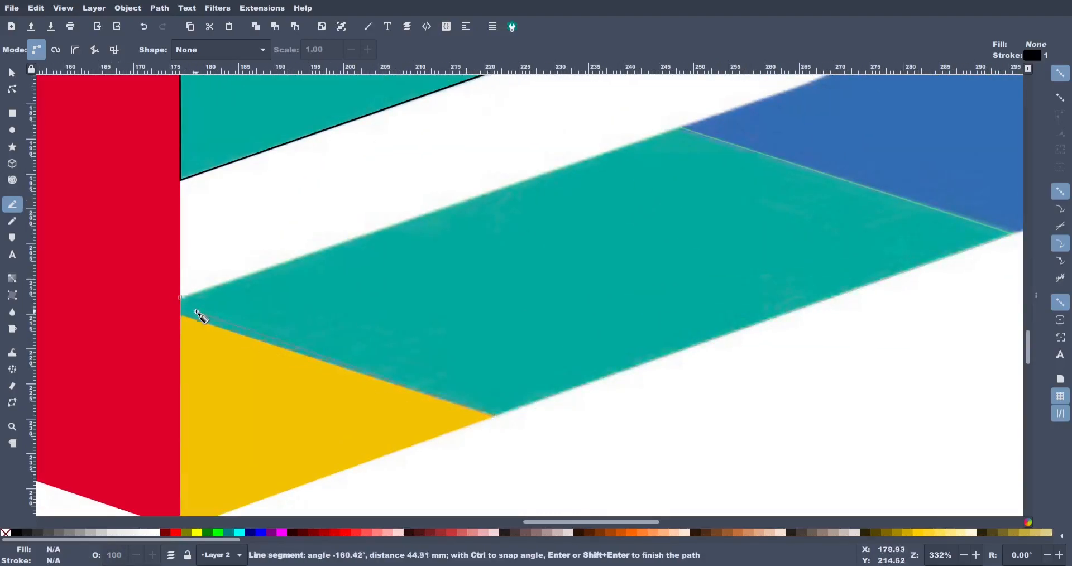
scroll(184, 317, "up", 9)
left_click(511, 368)
left_click(507, 316)
- Turn off snapping and align the lower teal path's left corner node with the P's edge
key("n")
left_click(512, 368)
left_click(1058, 72)
left_click_drag(512, 364, 506, 363)
- Select the four teal paths on both sides of the P and group them
scroll(761, 298, "down", 8)
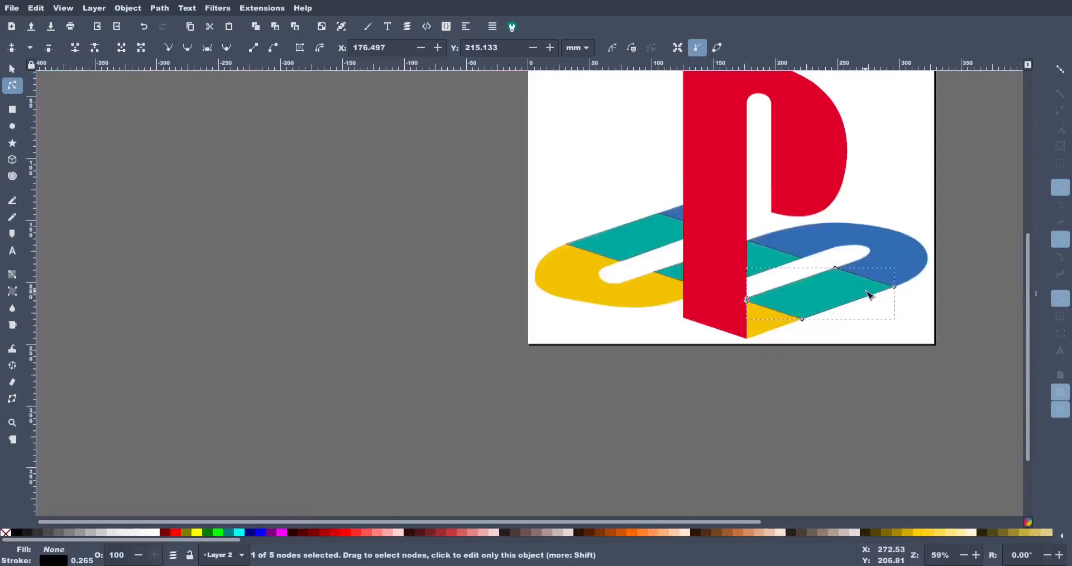
left_click(14, 71)
scroll(769, 272, "up", 2)
left_click(570, 263, "shift")
left_click(775, 226, "shift")
left_click(482, 176, "shift")
left_click(322, 27)
- Remove the stroke from the teal group and fill it with the teal sampled from the reference image
right_click(53, 561)
left_click(93, 548)
left_click(13, 308)
left_click(494, 201)
left_click(495, 201)
- Check the teal fills by hiding Layer 1 with the reference image and showing it again
key("5")
key("ctrl+shift+l")
left_click(777, 104)
left_click(778, 104)
key("ctrl+shift+l")
- Trace the small blue triangle left of the P as a closed path
key("b")
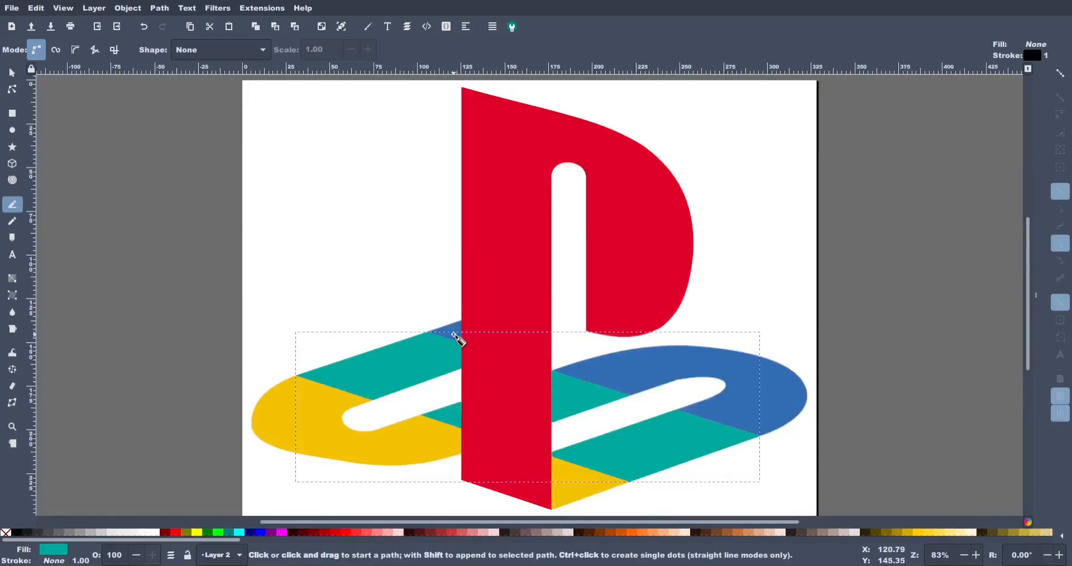
scroll(455, 335, "up", 6)
left_click(246, 317)
left_click(518, 407)
left_click(245, 317)
- Trace the large blue section right of the P as a closed eight-node path of straight segments
scroll(246, 316, "down", 5)
left_click(425, 369)
left_click(578, 335)
left_click(771, 379)
left_click(718, 463)
left_click(599, 426)
left_click(652, 406)
left_click(599, 383)
left_click(533, 405)
left_click(426, 369)
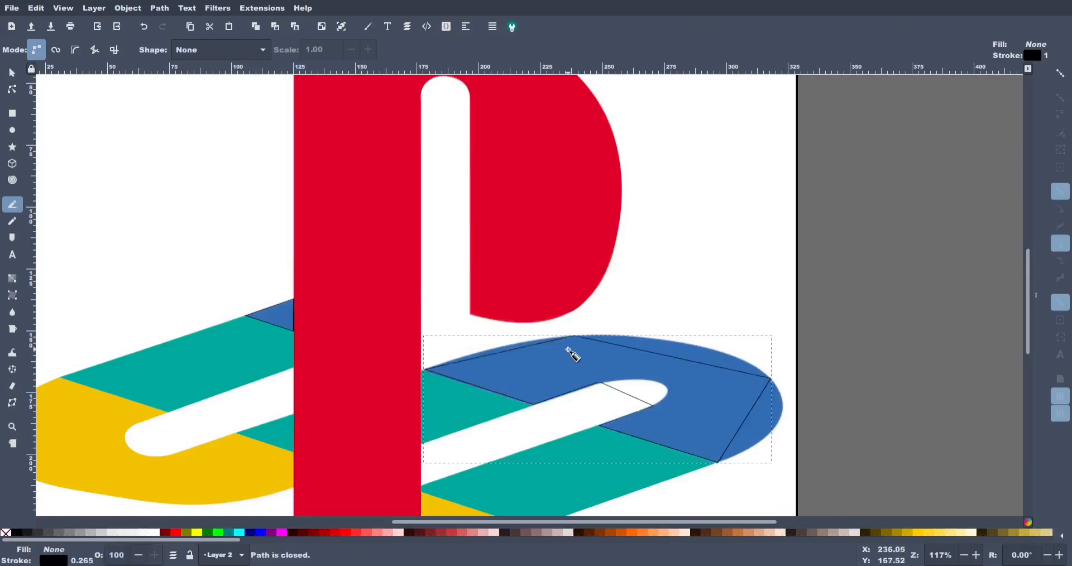
- Bend the large blue path's upper edge near the P to follow the reference curve
key("n")
scroll(528, 351, "up", 6)
left_click_drag(507, 304, 503, 261)
left_click_drag(630, 360, 230, 405)
scroll(230, 405, "down", 2)
left_click_drag(463, 401, 508, 378)
- Curve the blue path's outer right end around the reference and fine-tune its nodes and handles
scroll(531, 386, "down", 6)
left_click_drag(597, 403, 674, 397)
left_click(672, 326)
left_click_drag(649, 431, 640, 448)
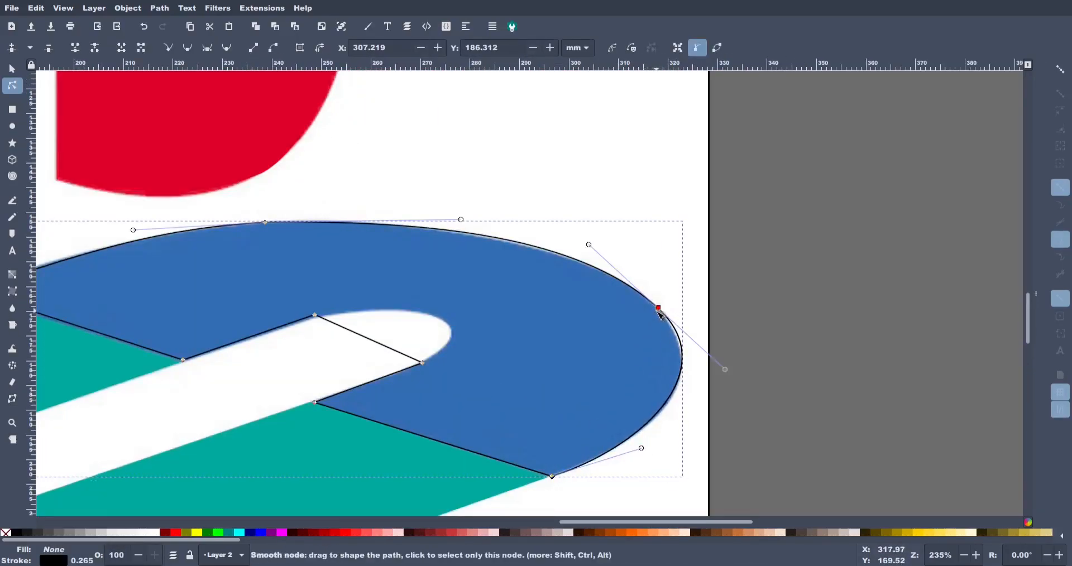
left_click_drag(658, 307, 655, 307)
left_click_drag(460, 220, 462, 223)
- Round the blue path around the slot's right end, adjusting its nodes and handles to match the reference
left_click_drag(314, 314, 318, 316)
left_click_drag(371, 339, 428, 313)
left_click_drag(459, 315, 486, 325)
left_click_drag(383, 356, 609, 358)
scroll(189, 299, "up", 4)
left_click_drag(179, 273, 158, 279)
left_click_drag(530, 172, 519, 169)
scroll(474, 263, "down", 4)
- Refine the handle of the blue path's far-right node so the outer curve follows the reference
scroll(474, 263, "right", 10)
left_click_drag(719, 373, 736, 388)
scroll(714, 378, "down", 6)
scroll(735, 332, "up", 4)
left_click(730, 382)
scroll(576, 347, "down", 6)
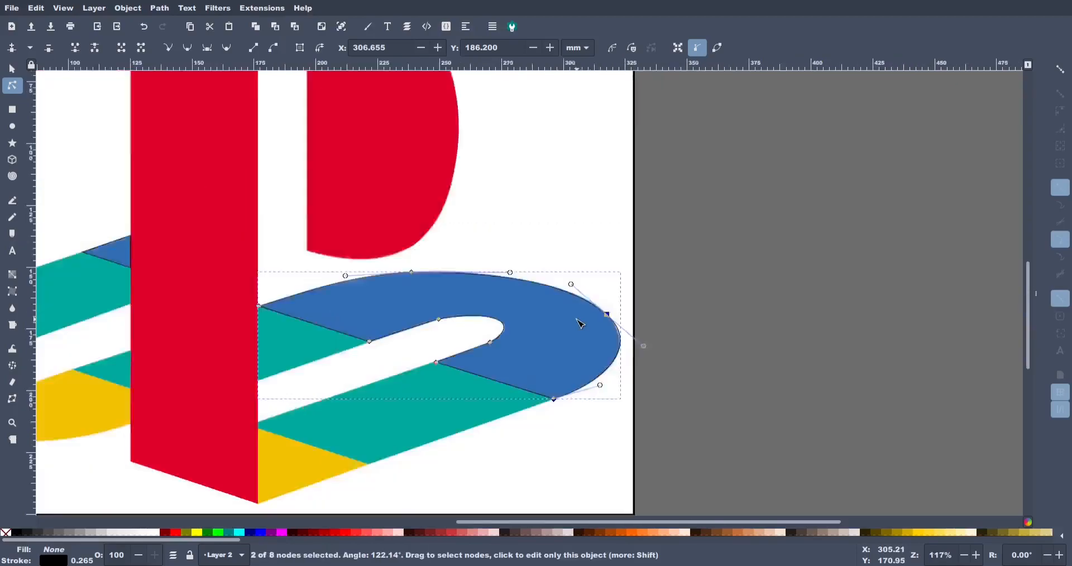
- Group the two blue base paths and remove the stroke from the group
left_click(12, 69)
scroll(316, 272, "up", 6)
left_click(497, 320, "shift")
left_click(323, 27)
scroll(303, 265, "down", 6)
left_click(6, 533, "shift")
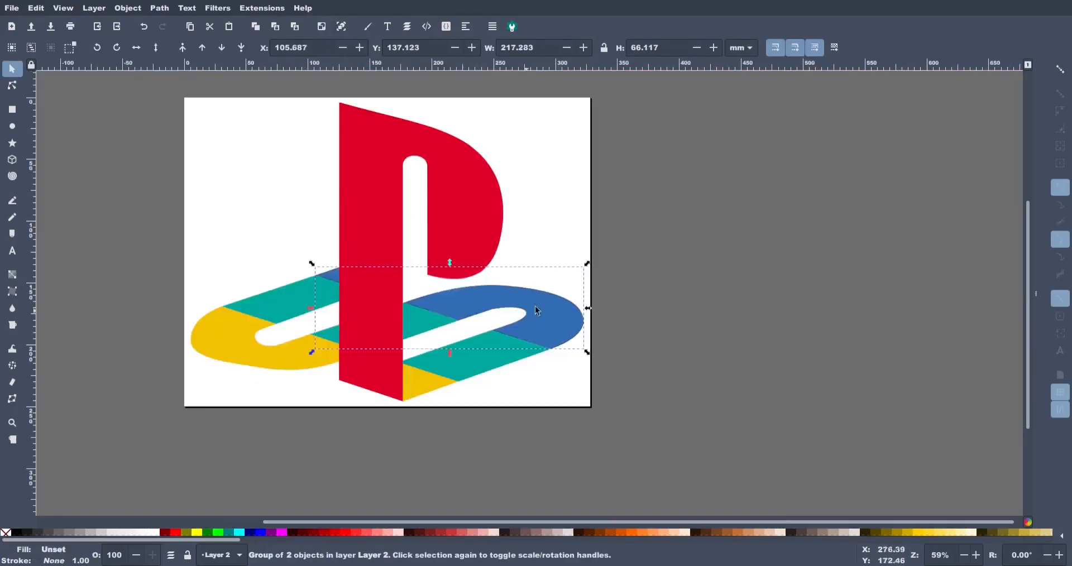
- Fill the grouped blue paths with the blue sampled from the reference logo's base
key("d")
scroll(554, 323, "up", 6)
left_click(553, 323)
scroll(553, 323, "down", 6)
- Hide the reference image's Layer 1 and deselect the blue group
key("5")
key("ctrl+shift+l")
left_click(777, 103)
scroll(442, 349, "down", 2)
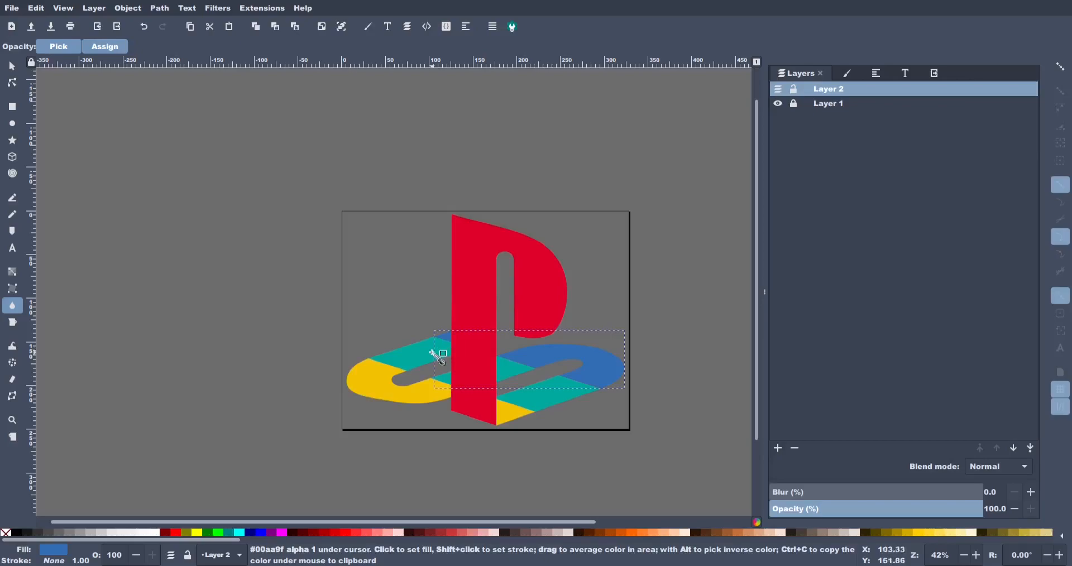
key("F12")
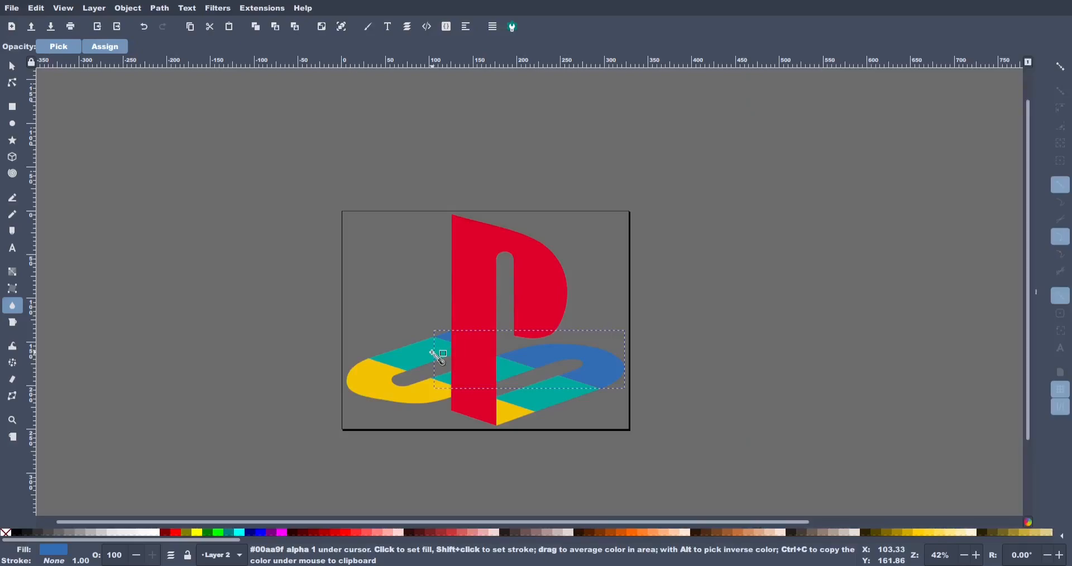
scroll(487, 357, "up", 2, "ctrl")
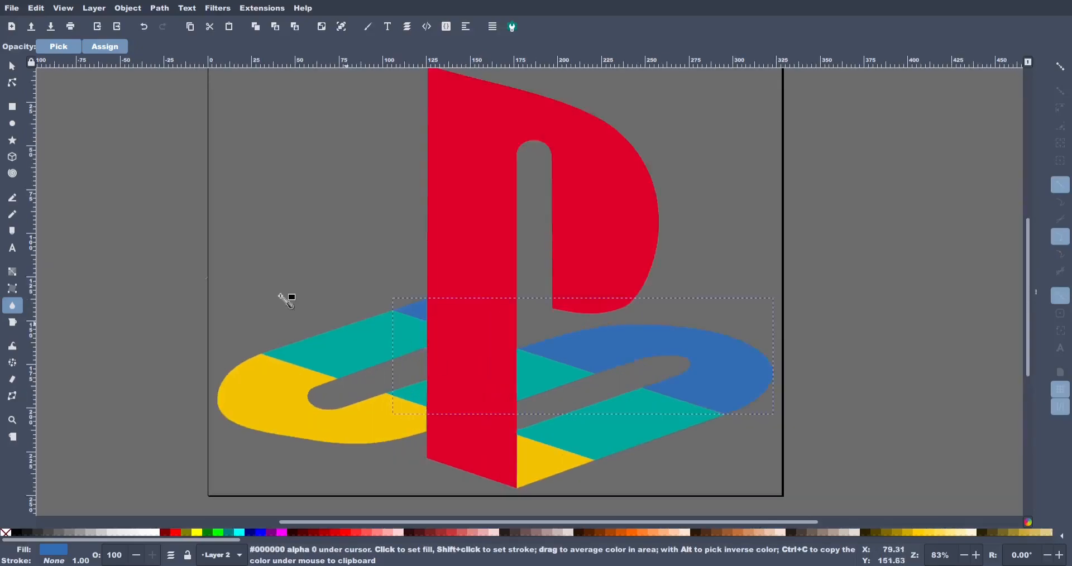
left_click(12, 66)
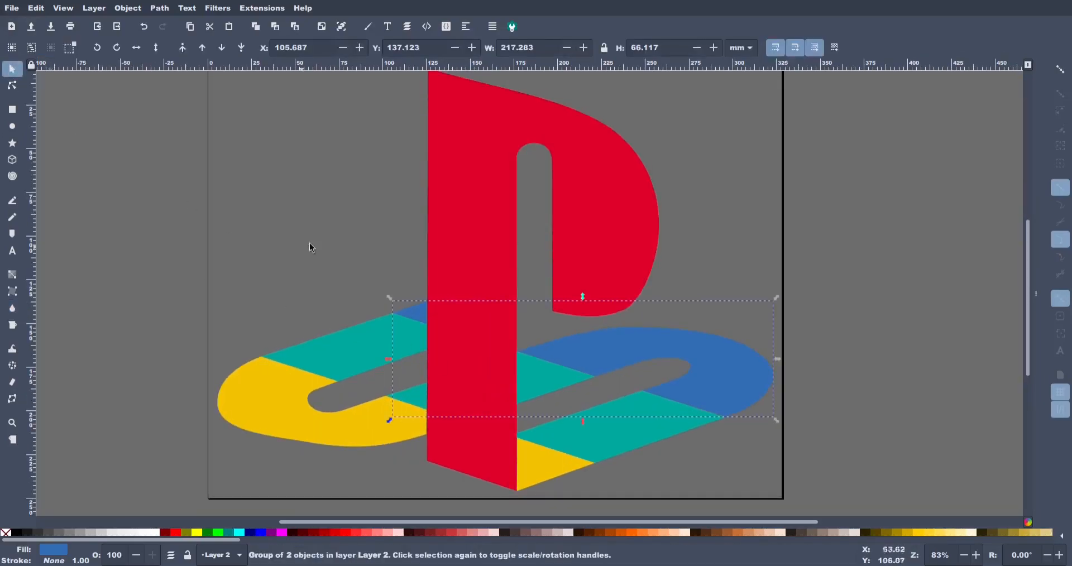
left_click(809, 217)
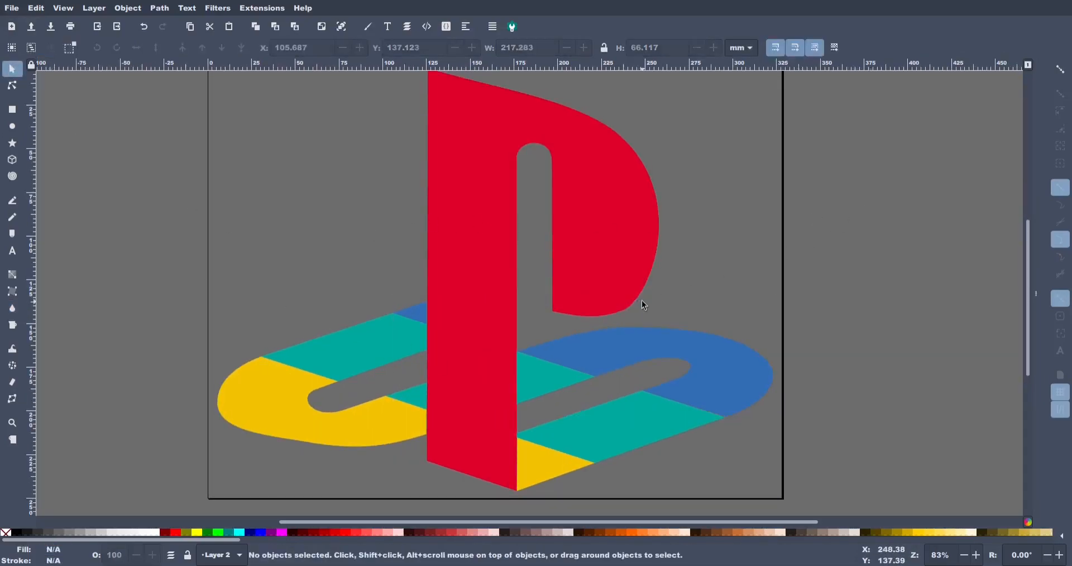
- Try moving the red P and the blue, teal and yellow groups separately, undoing each move
key("5")
left_click_drag(505, 279, 261, 279)
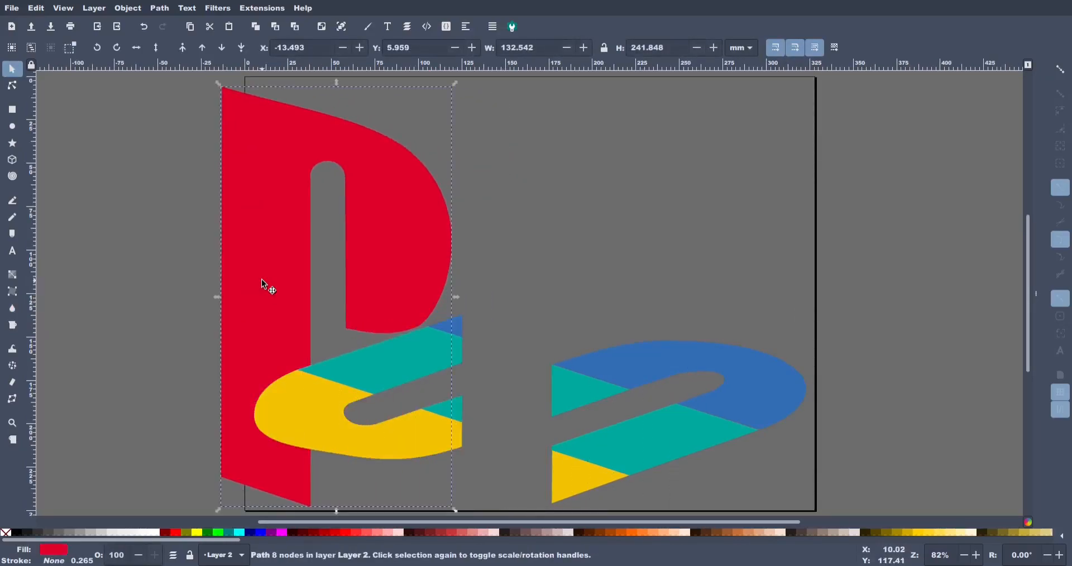
key("ctrl+z")
left_click_drag(757, 384, 937, 403)
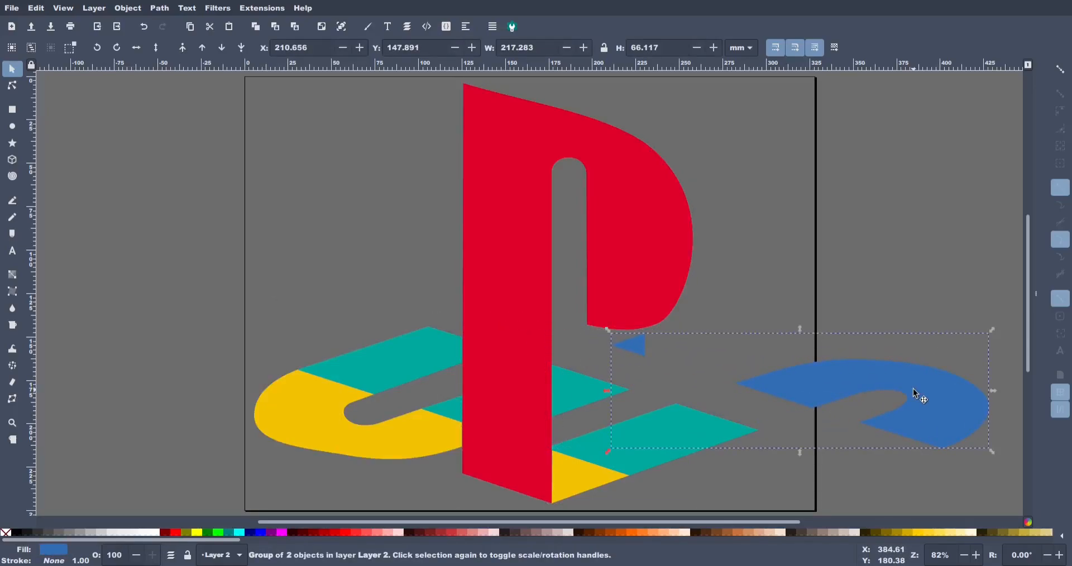
key("ctrl")
key("ctrl+z")
left_click_drag(661, 436, 771, 504)
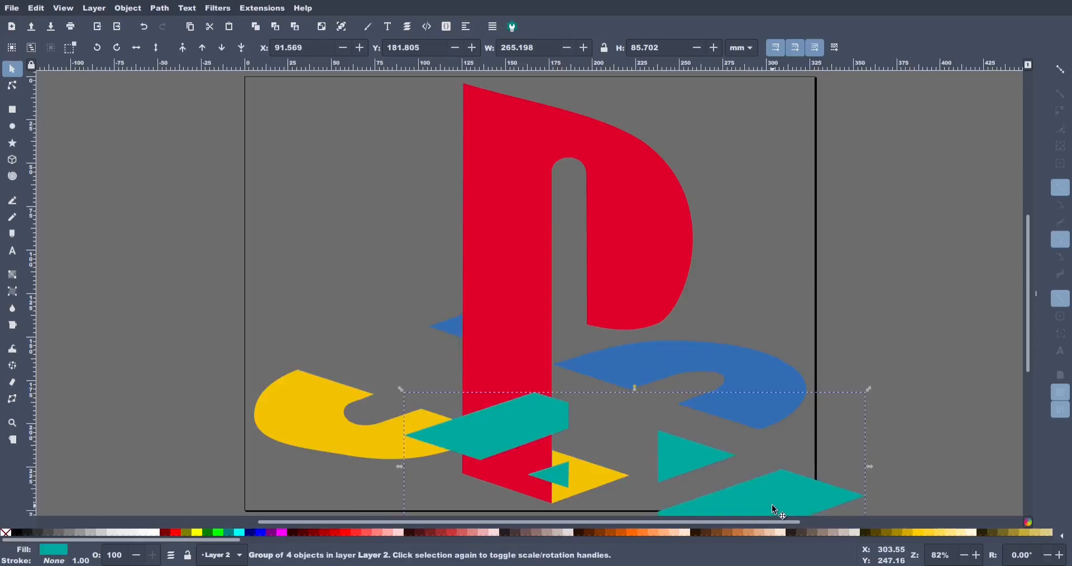
key("ctrl+z")
left_click_drag(430, 450, 232, 441)
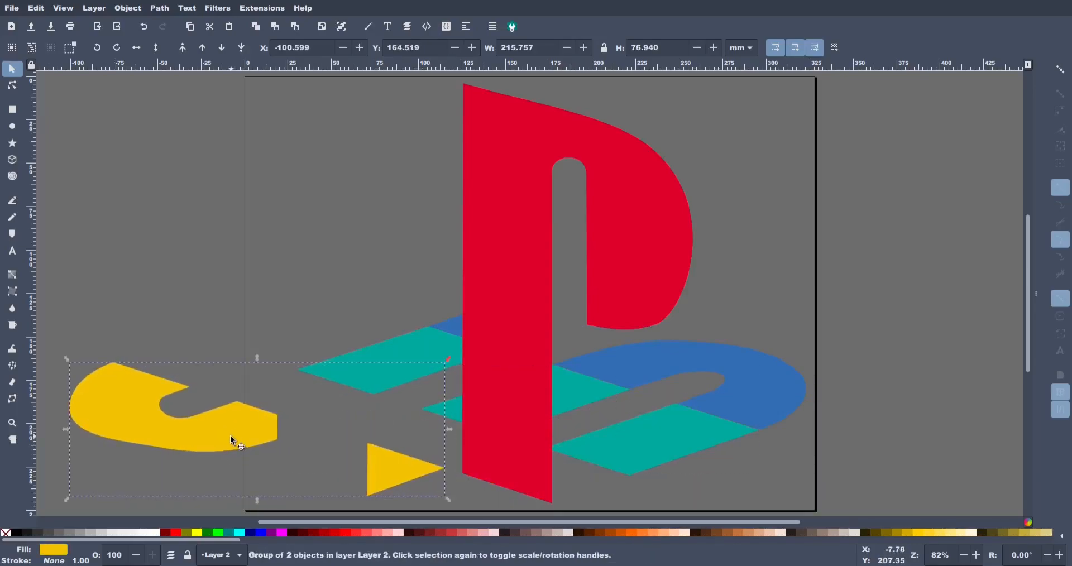
key("ctrl+z")
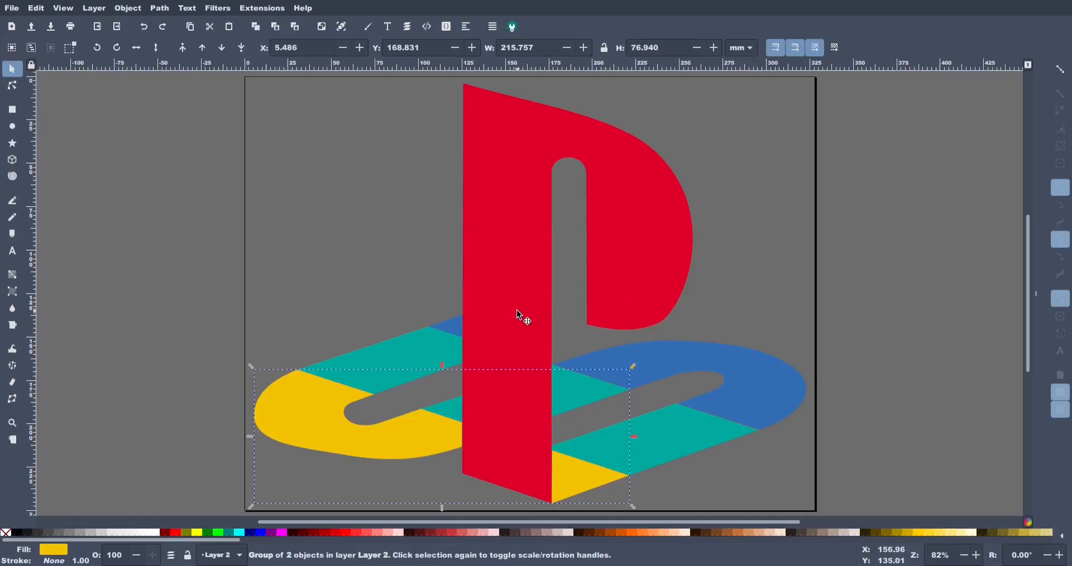
scroll(521, 313, "down", 2)
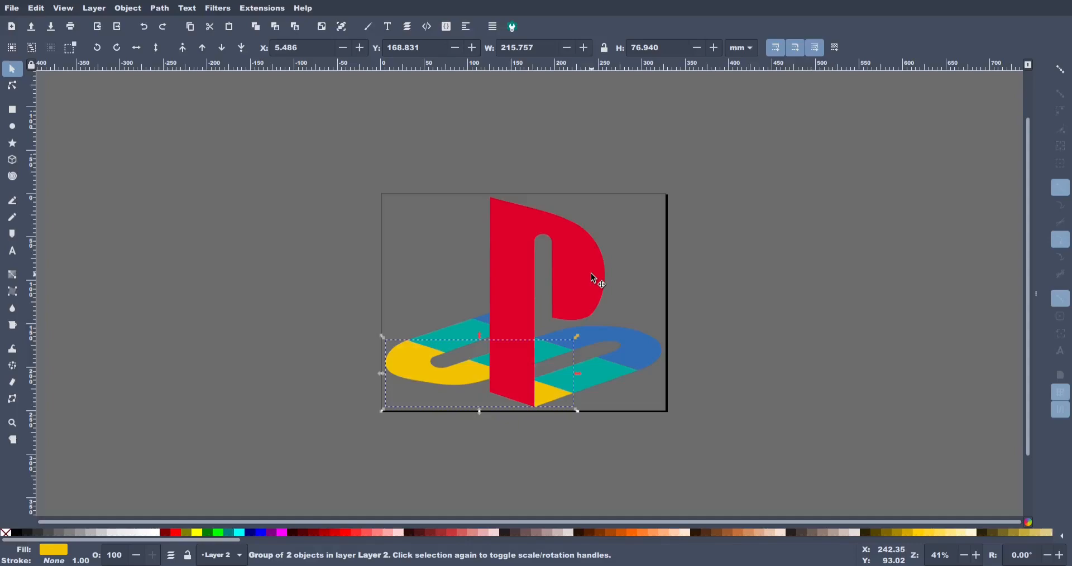
- Try moving the teal group off the page and filling it with yellow #FFFF00, and undo both changes
left_click(454, 333)
left_click_drag(454, 334, 178, 344)
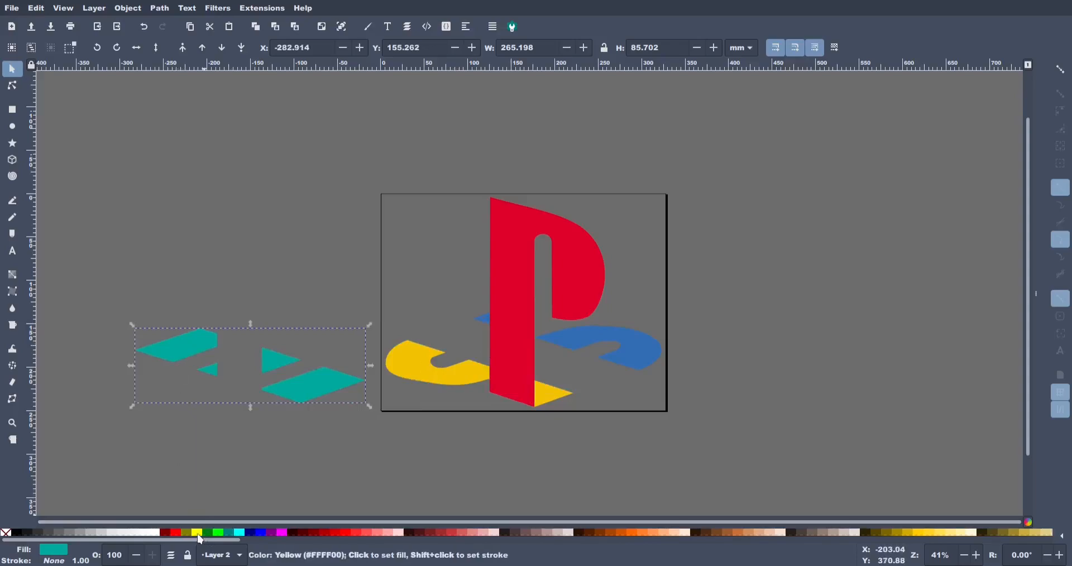
left_click(198, 535)
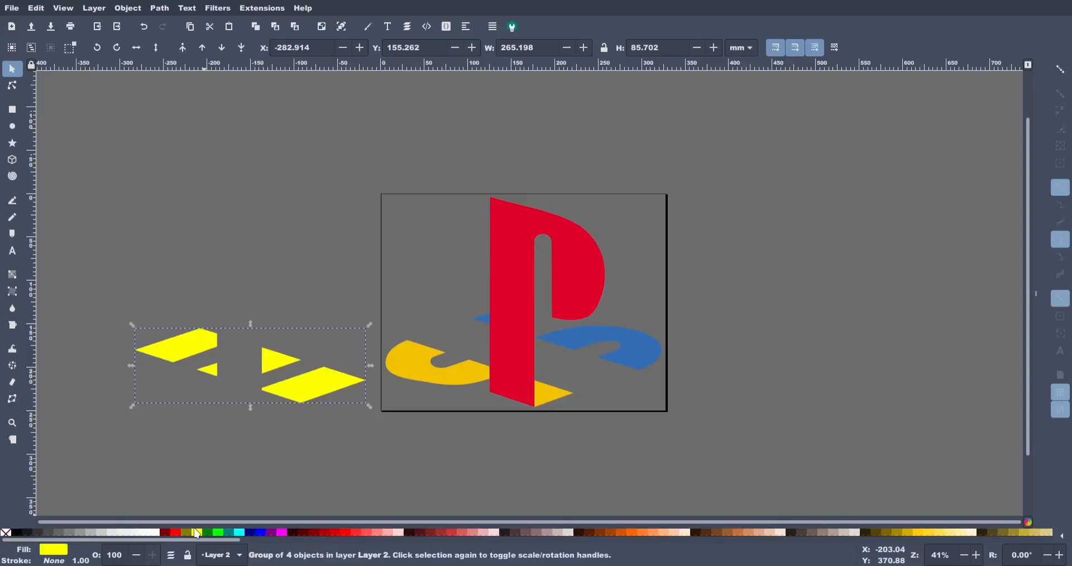
key("ctrl")
key("ctrl+z")
key("ctrl+z")
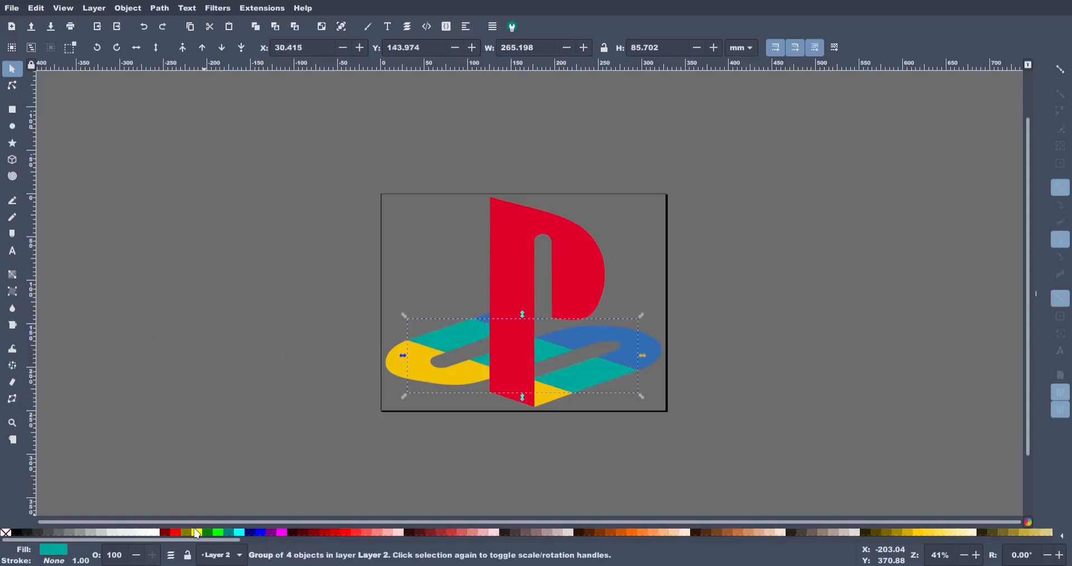
- Select the red P and the teal, yellow and blue groups one after another to inspect them, and clear the selection
left_click(529, 249)
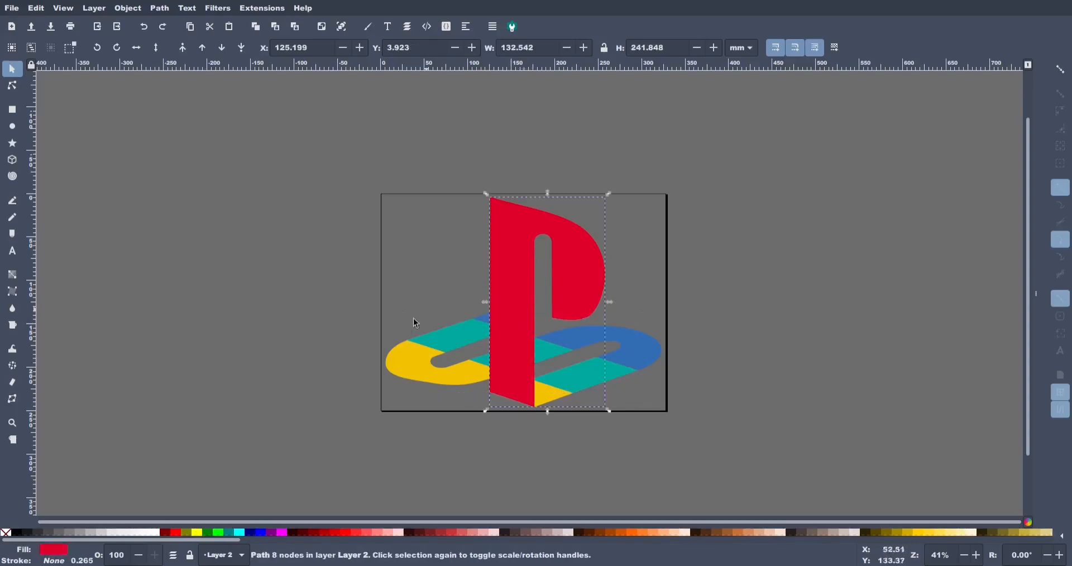
left_click(449, 342)
left_click(422, 360)
left_click(640, 351)
left_click(224, 375)
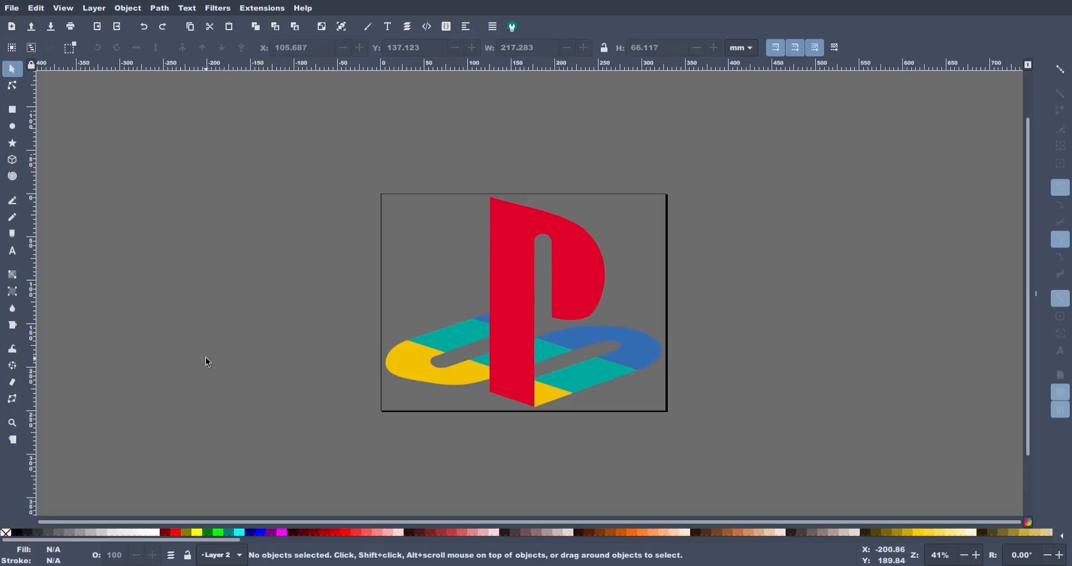
- Start saving the finished logo document
key("5")
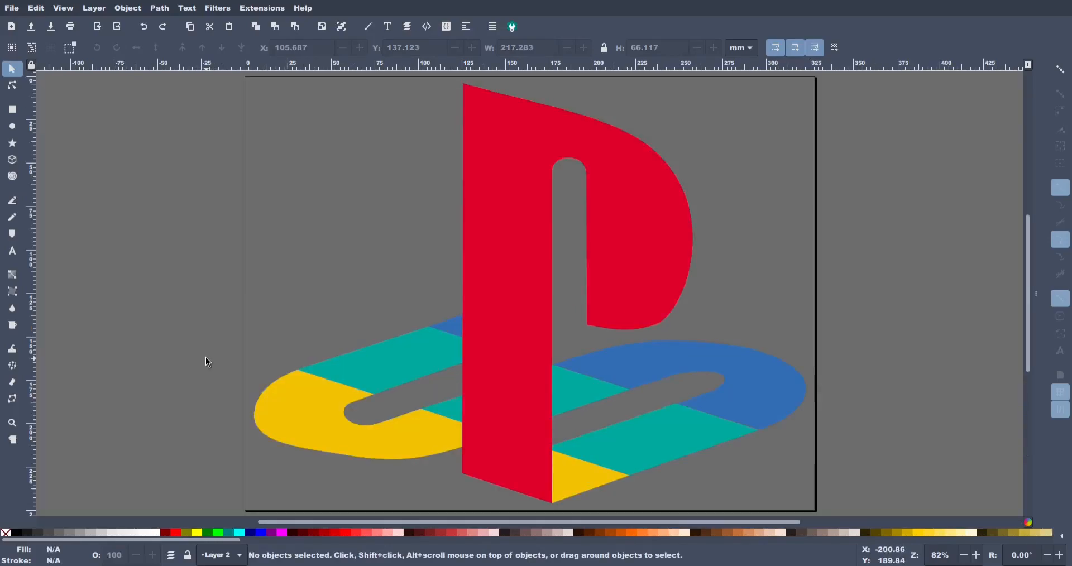
left_click(14, 11)
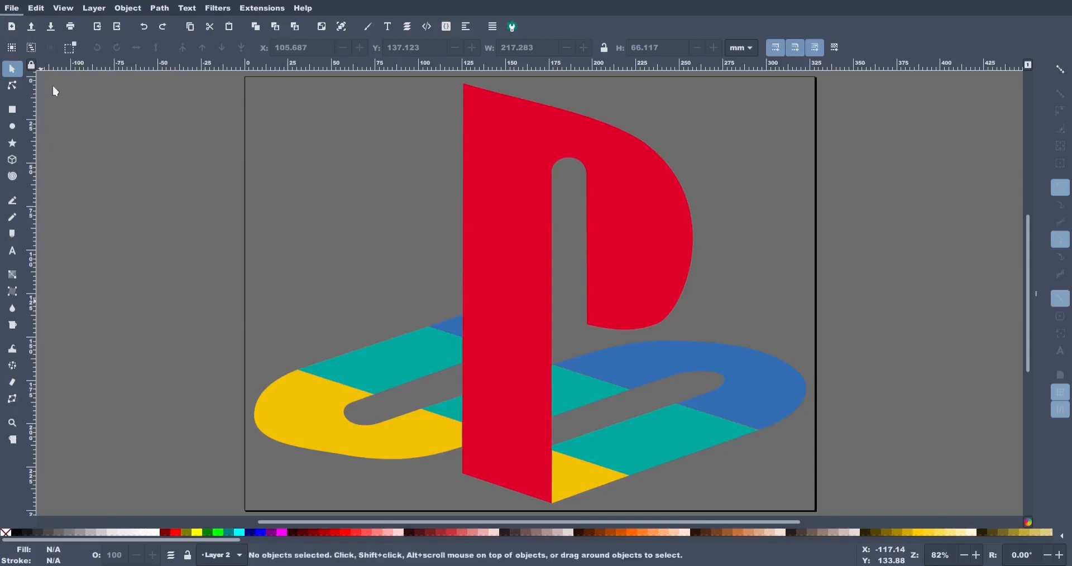
left_click(61, 122)
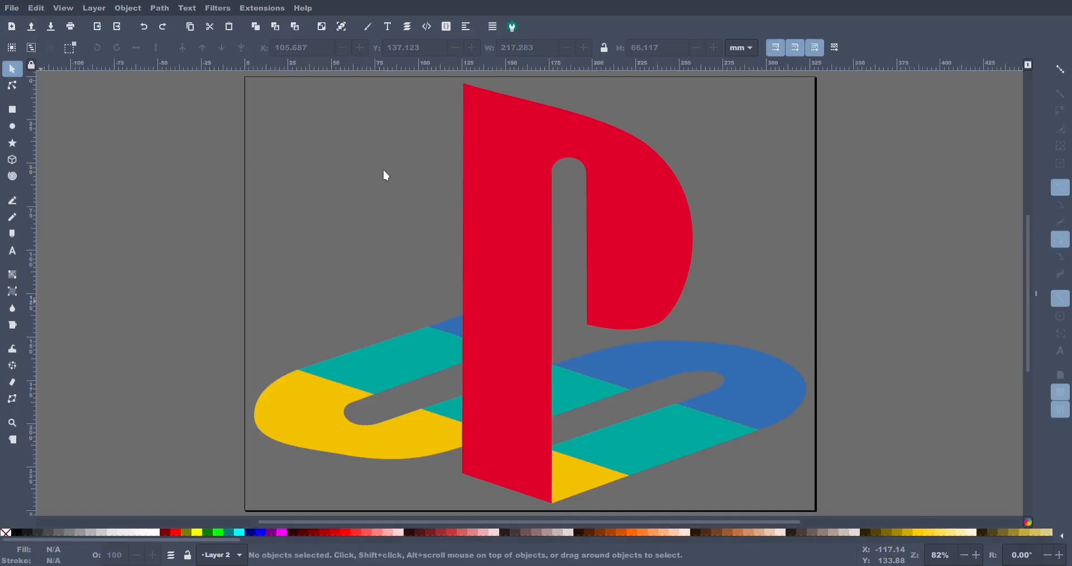